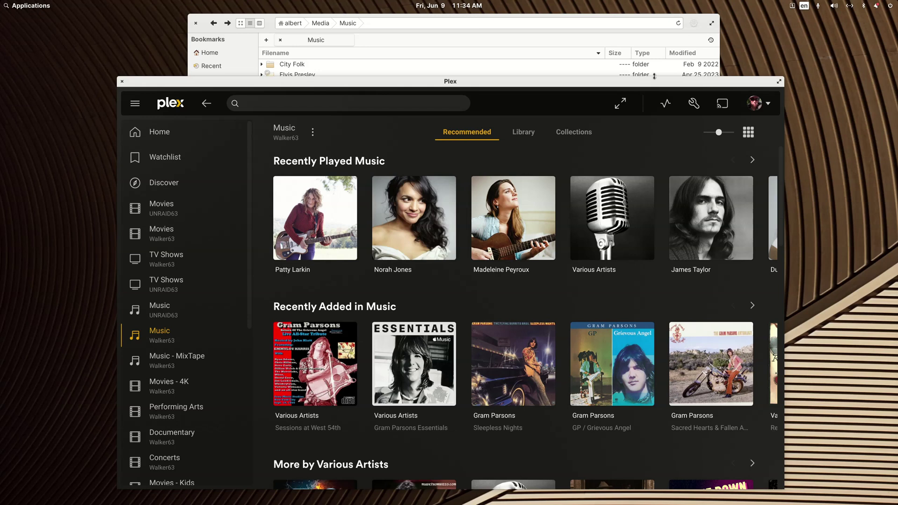
# In the file manager, inspect the MP3s in the 60s Summer Hits and Summer Hits of the 60s folders.
pyautogui.click(269, 24)
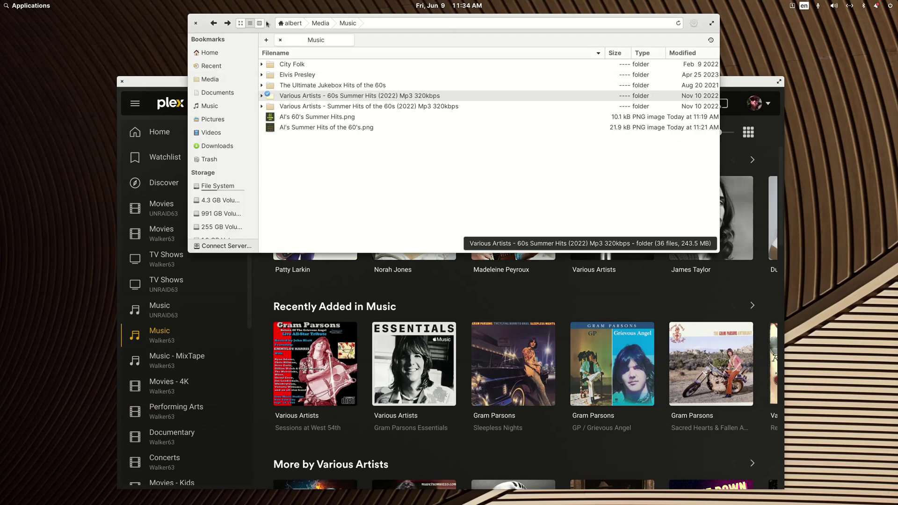
pyautogui.moveTo(269, 24); pyautogui.dragTo(275, 46)
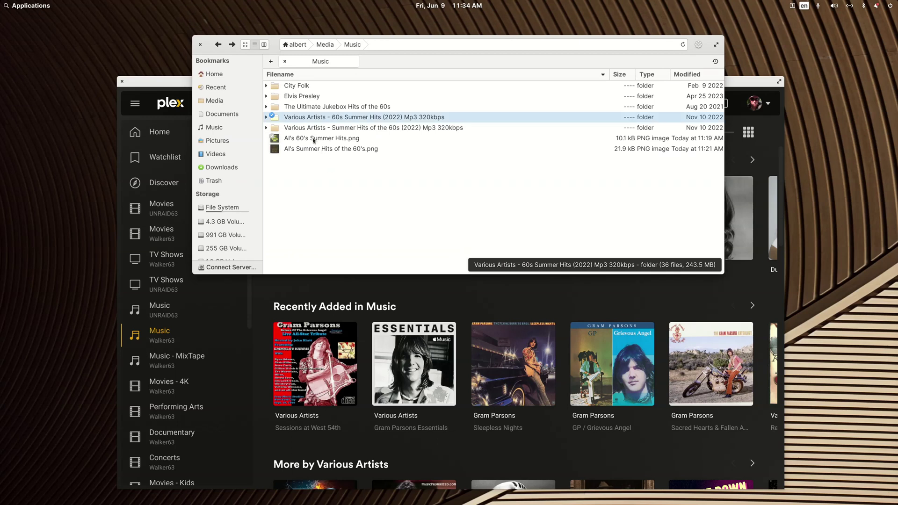
pyautogui.doubleClick(330, 120)
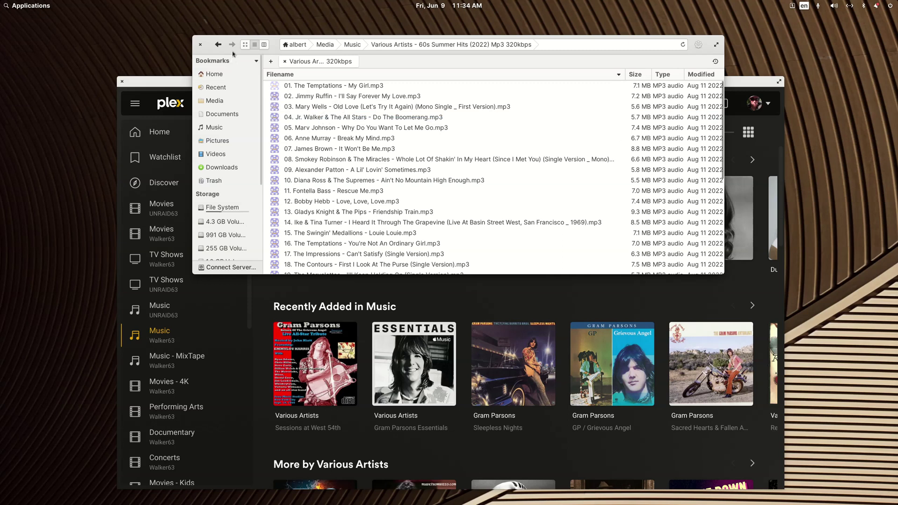
pyautogui.click(219, 44)
pyautogui.doubleClick(298, 128)
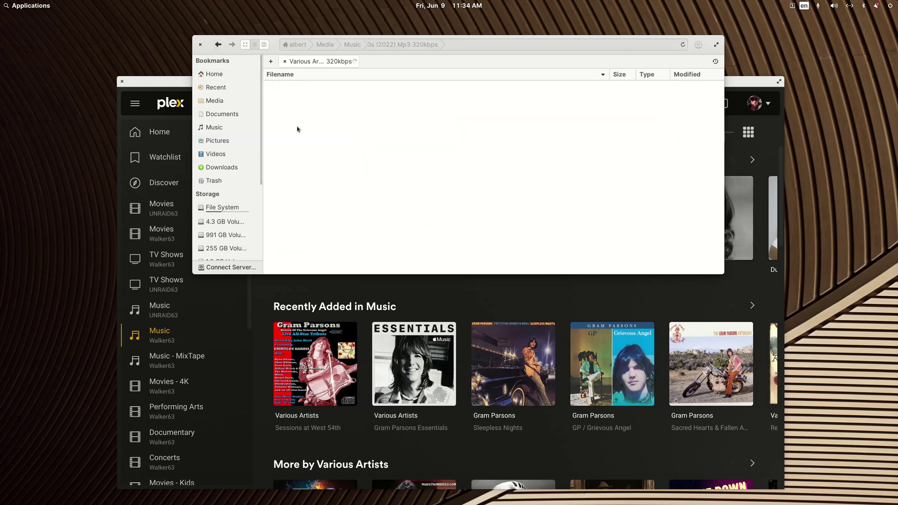
pyautogui.click(218, 45)
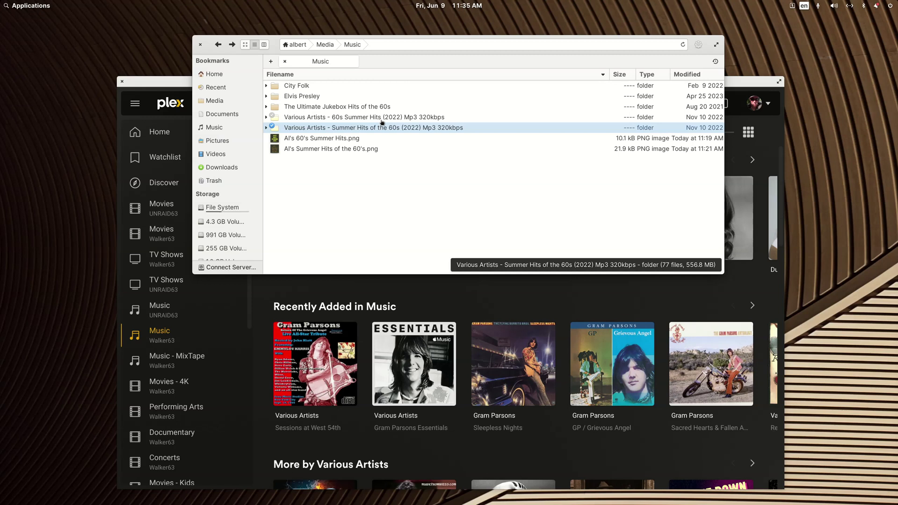
# Scroll the Plex Music page, then move the Plex window down to the bottom of the screen.
pyautogui.click(165, 83)
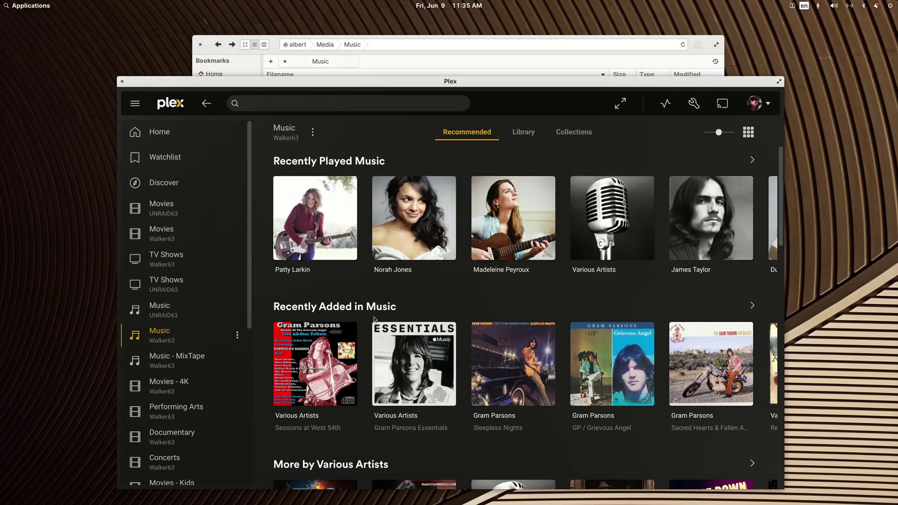
pyautogui.scroll(-2, 457, 358)
pyautogui.scroll(2, 457, 359)
pyautogui.moveTo(415, 85); pyautogui.dragTo(405, 434)
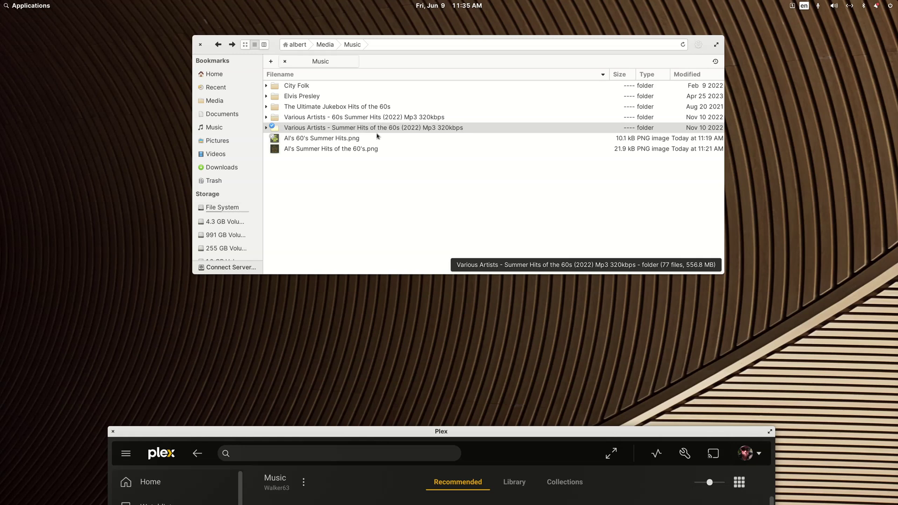
# Preview both cover PNGs in Photos, then move the file manager to the top-left corner.
pyautogui.click(314, 140)
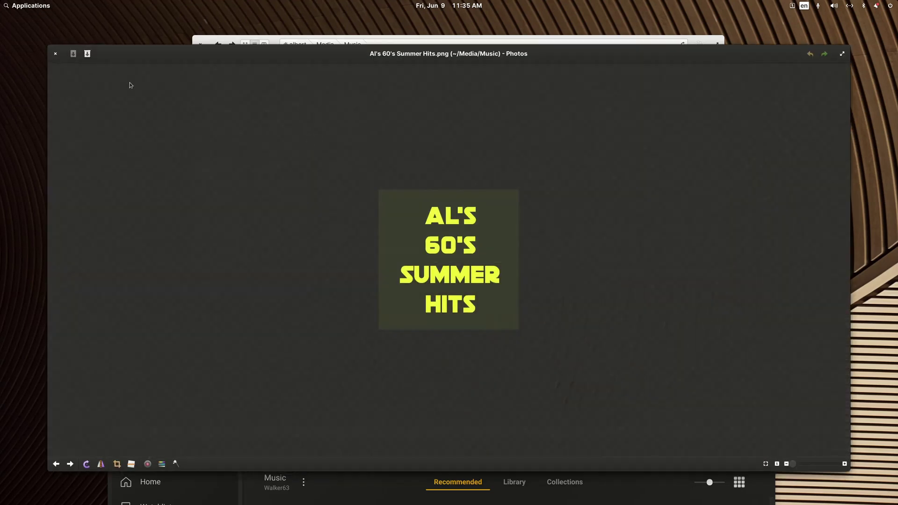
pyautogui.click(55, 53)
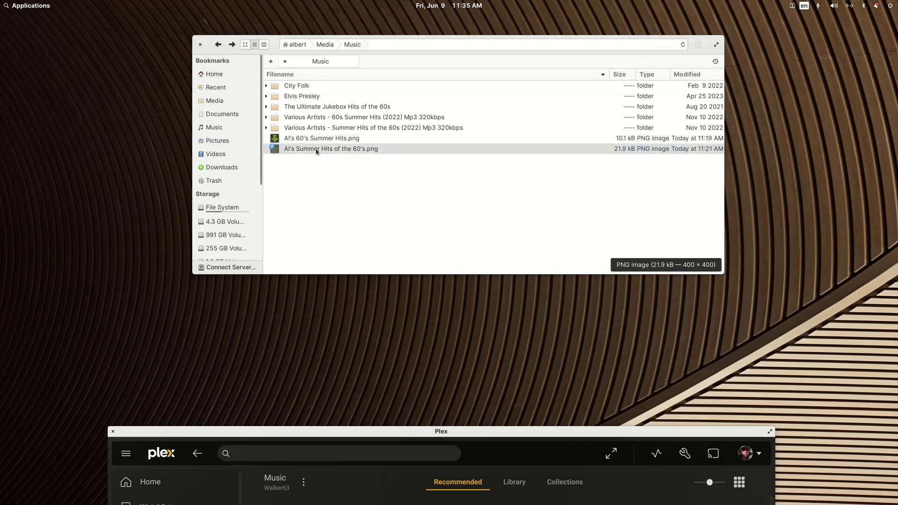
pyautogui.click(317, 149)
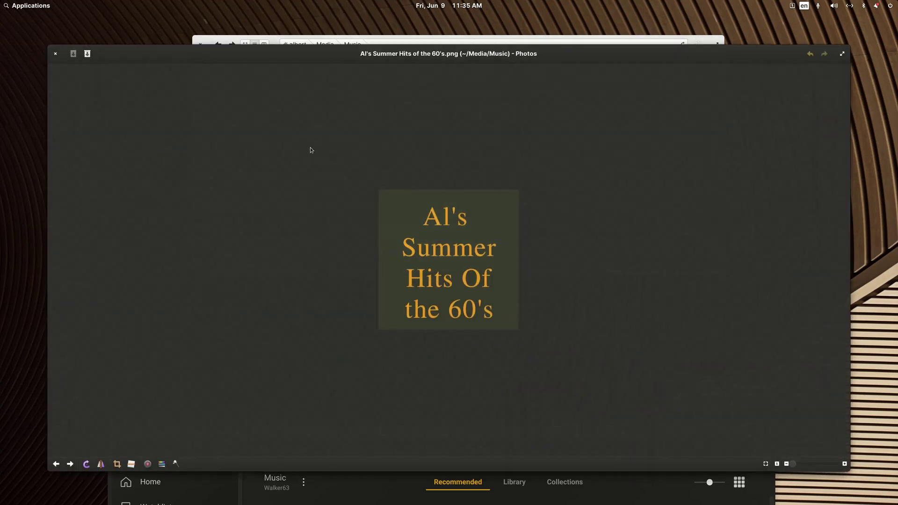
pyautogui.click(55, 54)
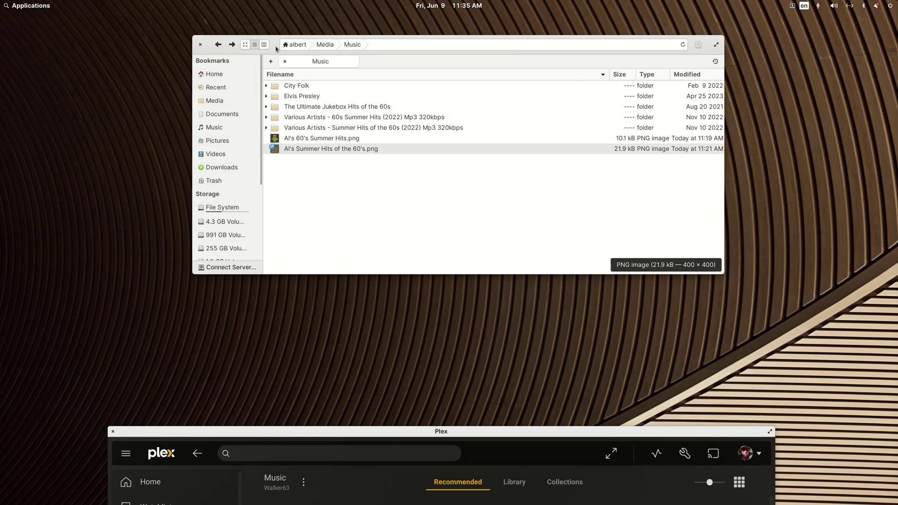
pyautogui.moveTo(275, 48); pyautogui.dragTo(94, 32)
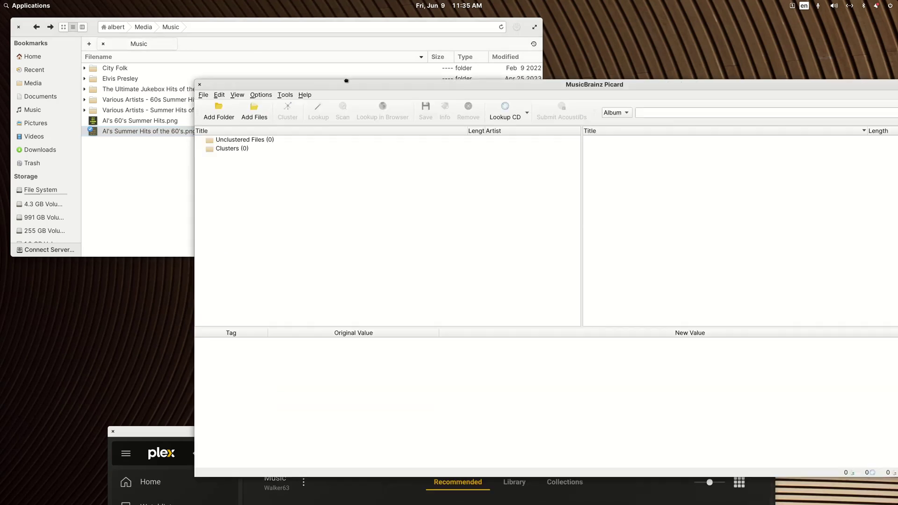
# Move the new Picard window left and shrink it to reveal the file list.
pyautogui.moveTo(345, 81); pyautogui.dragTo(247, 101)
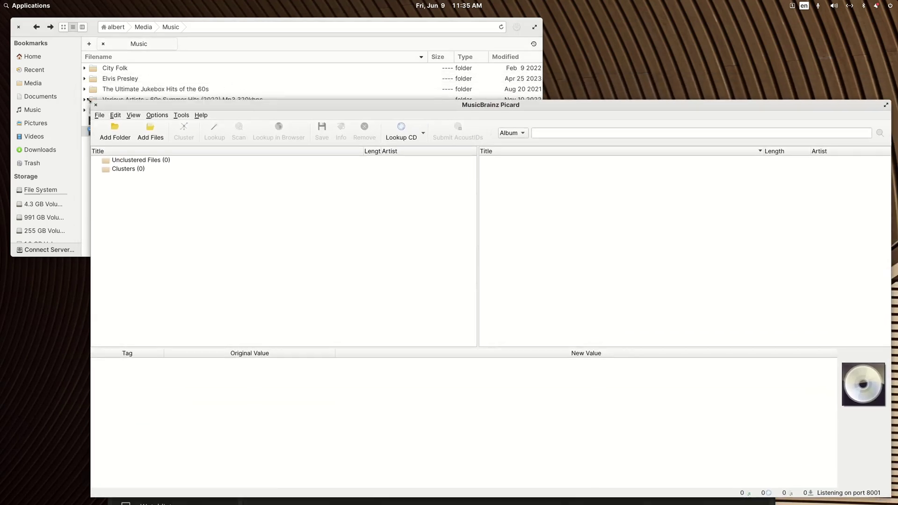
pyautogui.moveTo(90, 100); pyautogui.dragTo(184, 115)
pyautogui.moveTo(254, 135); pyautogui.dragTo(276, 125)
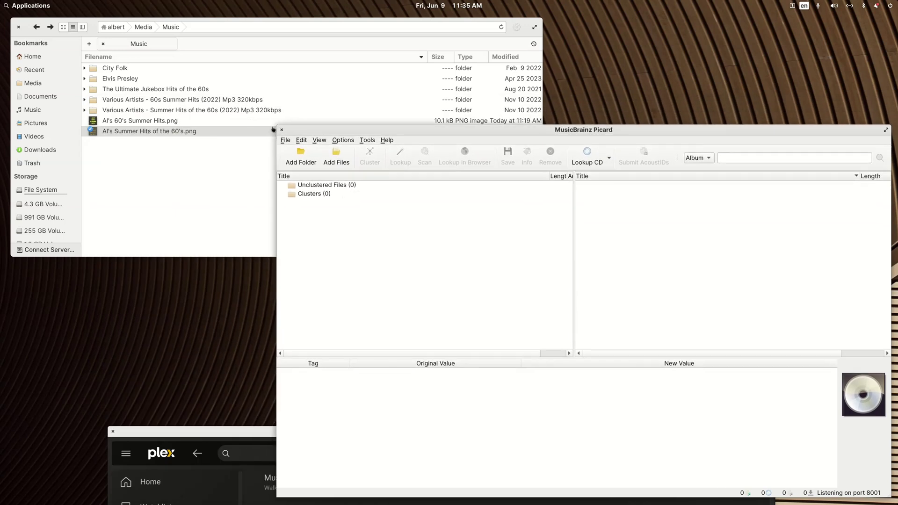
# Select both Various Artists compilation folders and drag them into Picard's left pane.
pyautogui.click(92, 27)
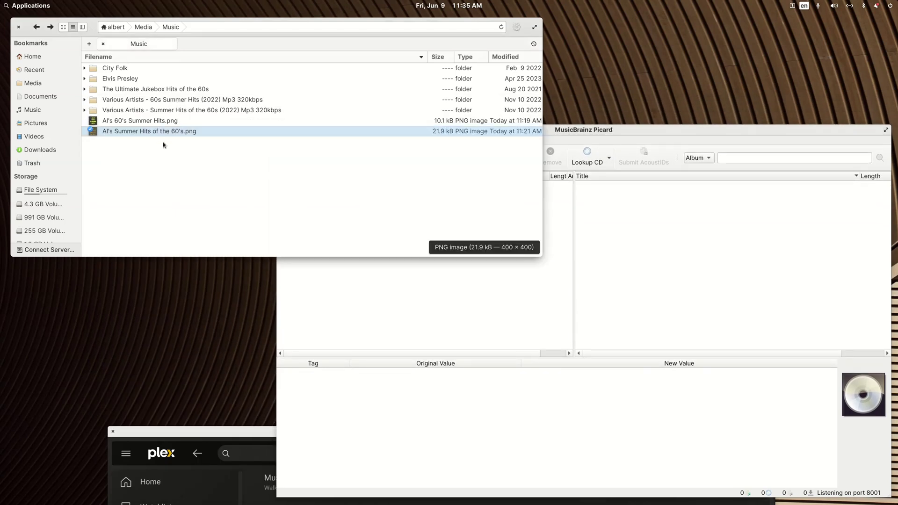
pyautogui.click(175, 187)
pyautogui.click(178, 110)
pyautogui.keyDown('shift'); pyautogui.click(185, 100); pyautogui.keyUp('shift')
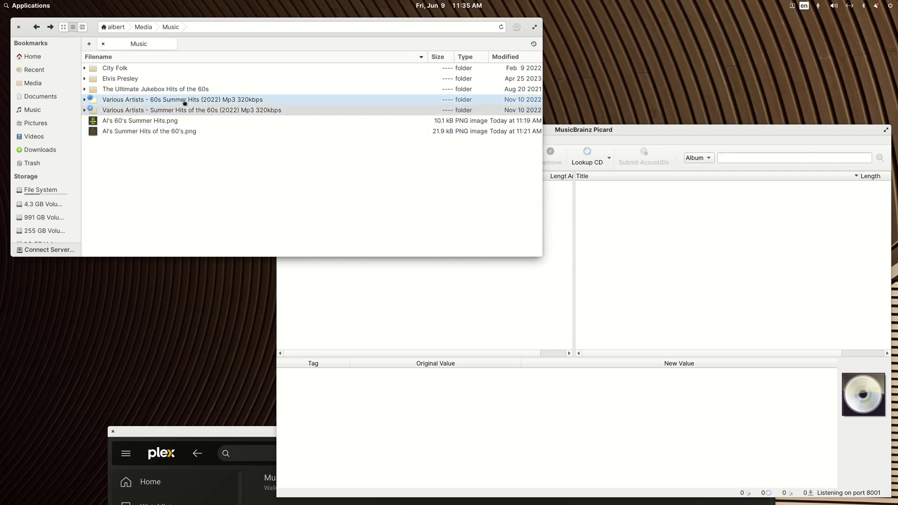
pyautogui.moveTo(186, 98); pyautogui.dragTo(421, 304)
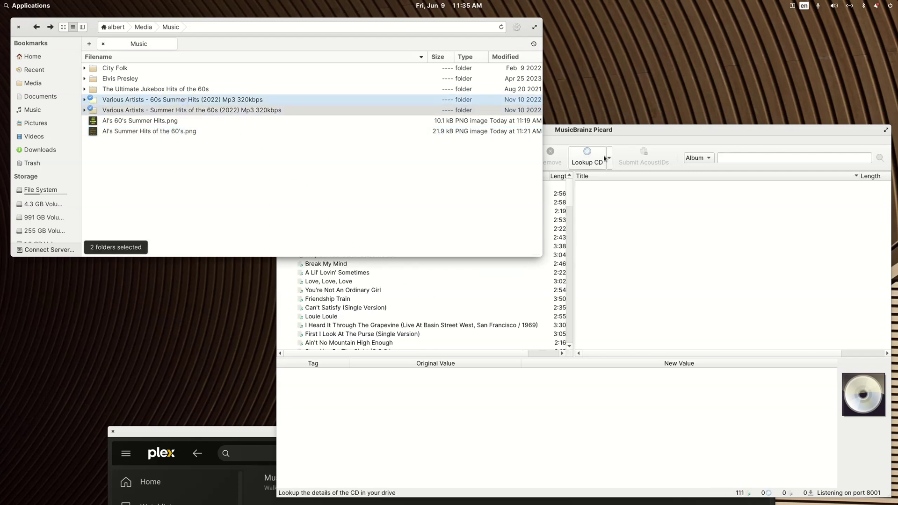
pyautogui.click(616, 134)
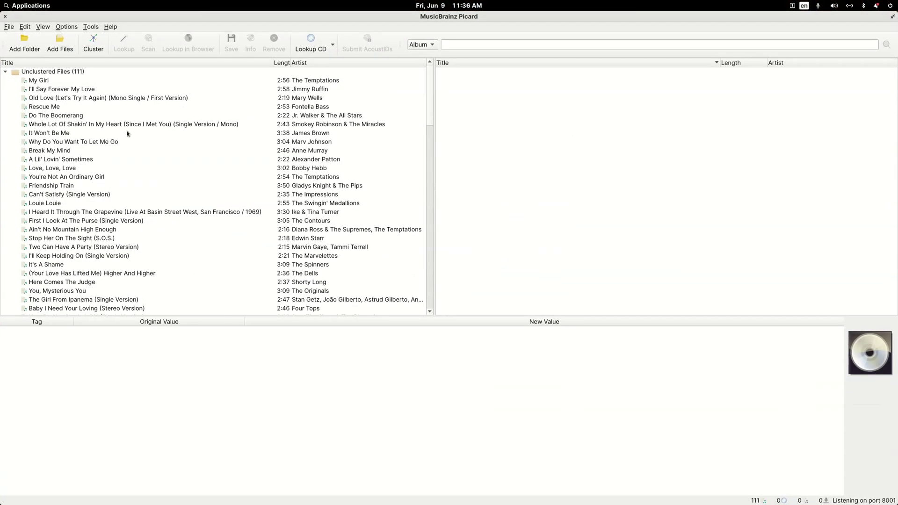
# Cluster the 111 files and inspect the 60s Summer Hits cluster's tags, including tracks like Love, Love, Love.
pyautogui.click(93, 48)
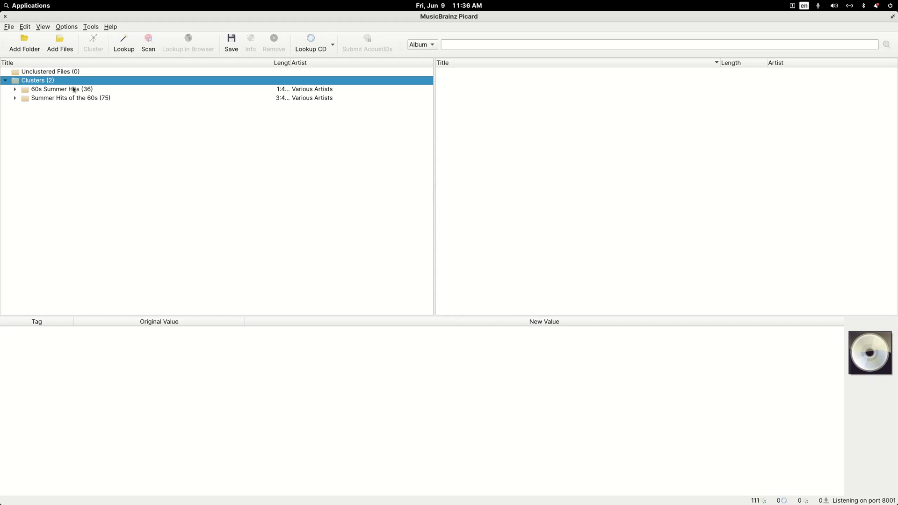
pyautogui.click(75, 90)
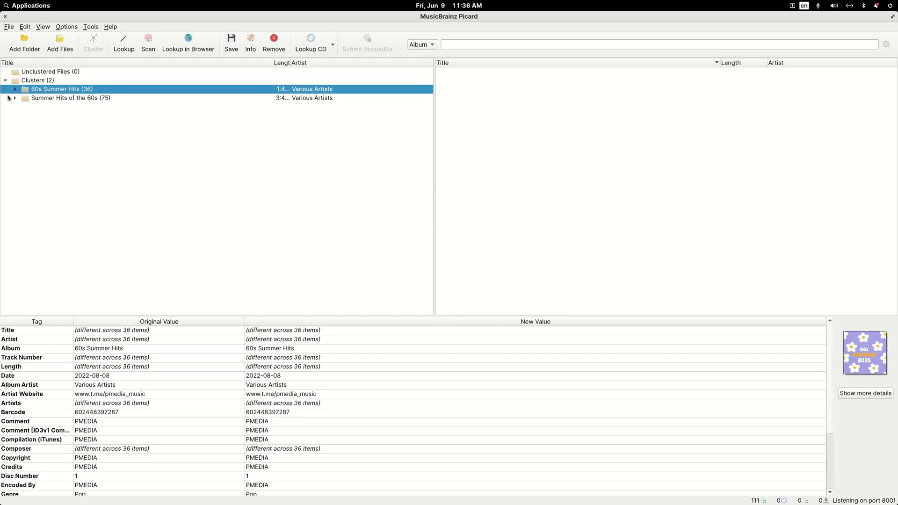
pyautogui.click(15, 89)
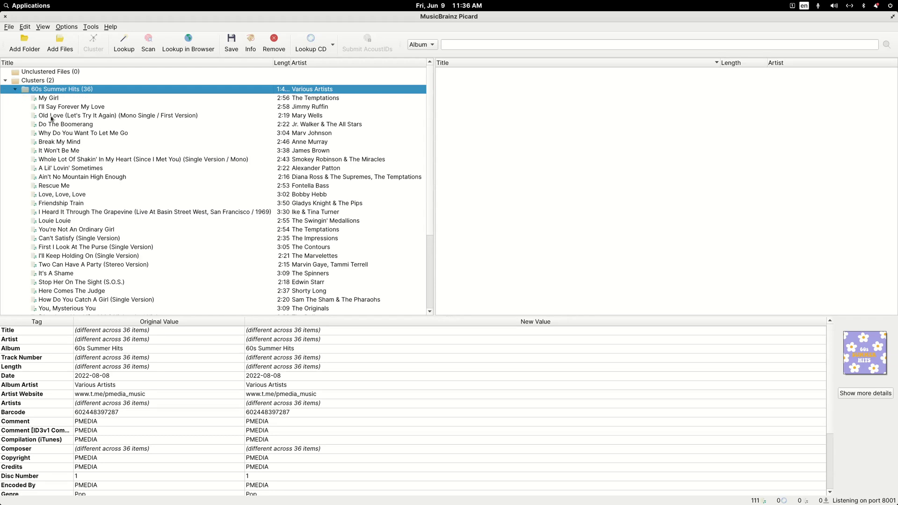
pyautogui.click(42, 115)
pyautogui.click(55, 142)
pyautogui.click(85, 196)
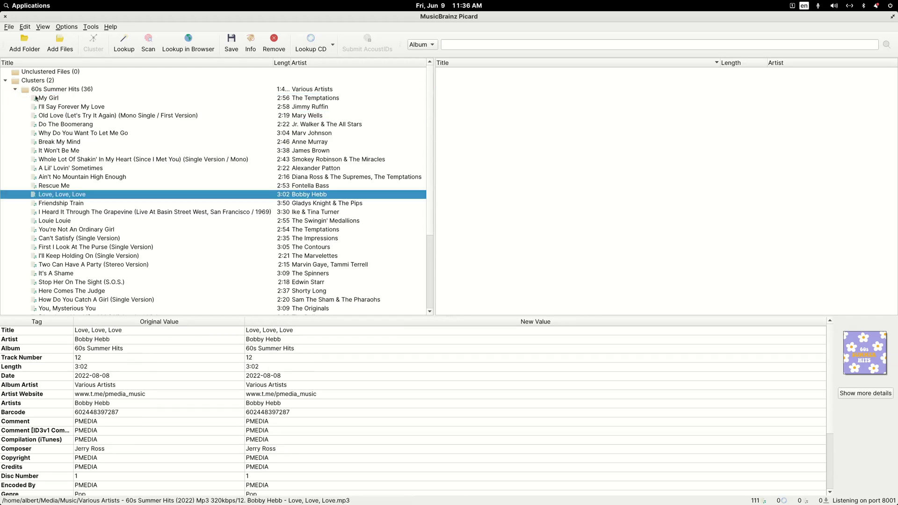
pyautogui.click(15, 89)
pyautogui.click(56, 90)
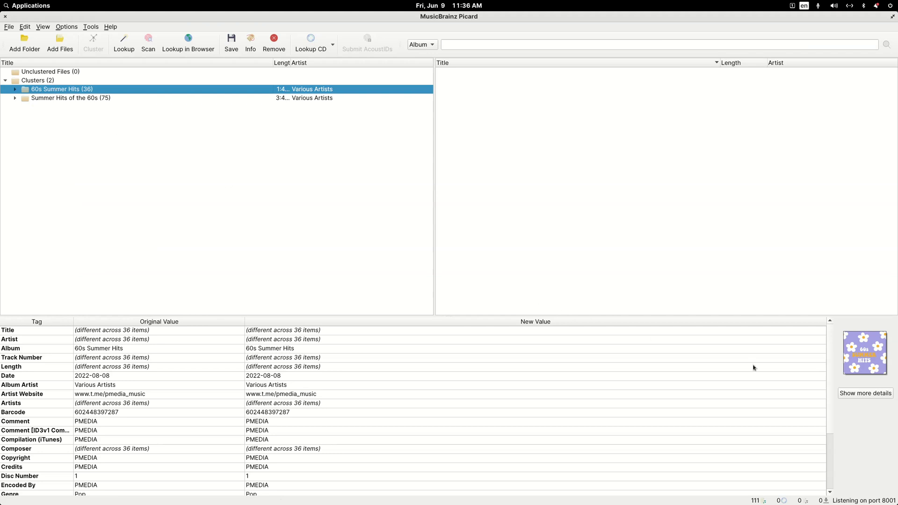
# Select the cluster's Album tag for editing and restore the Picard window to a smaller size.
pyautogui.moveTo(869, 362)
pyautogui.doubleClick(291, 330)
pyautogui.press('Escape')
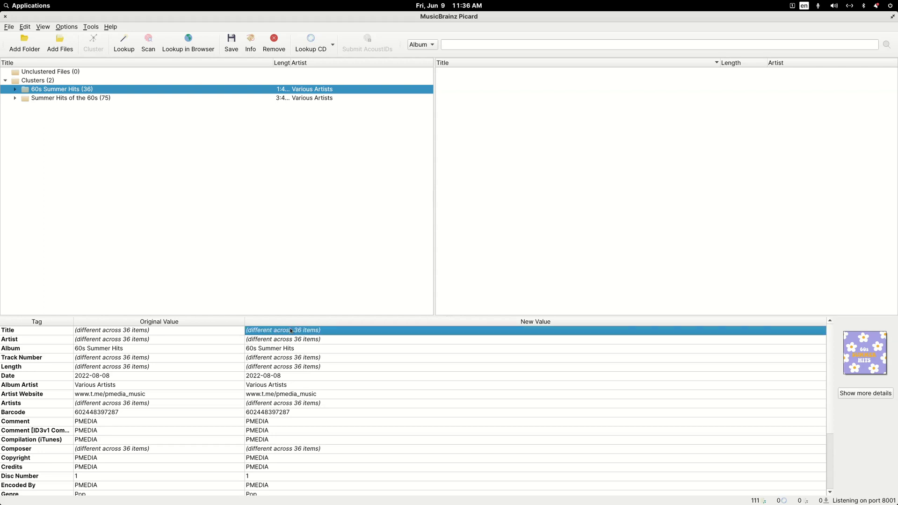
pyautogui.click(301, 352)
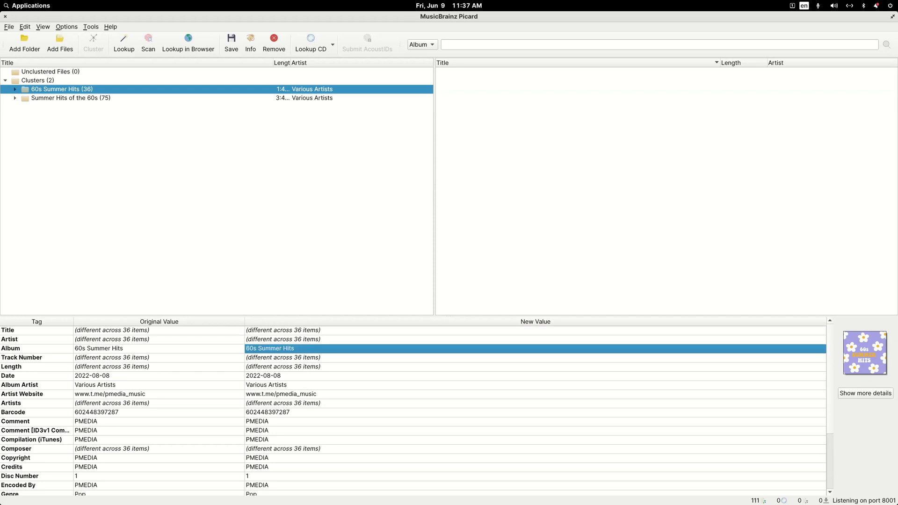
pyautogui.doubleClick(472, 18)
# Rename the cluster's album to 'Al's 60s Summer Hits'.
pyautogui.moveTo(491, 132)
pyautogui.mouseDown()
pyautogui.moveTo(478, 112)
pyautogui.moveTo(484, 128)
pyautogui.mouseUp()
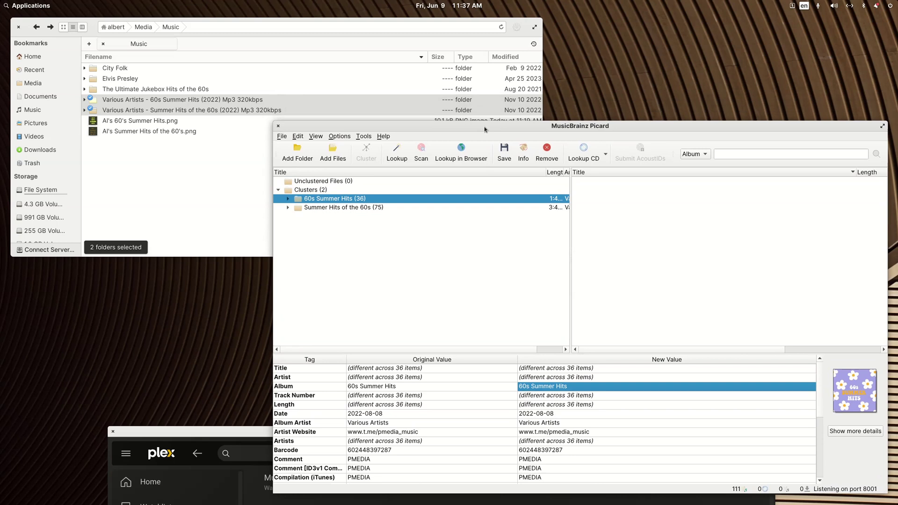
pyautogui.click(541, 388)
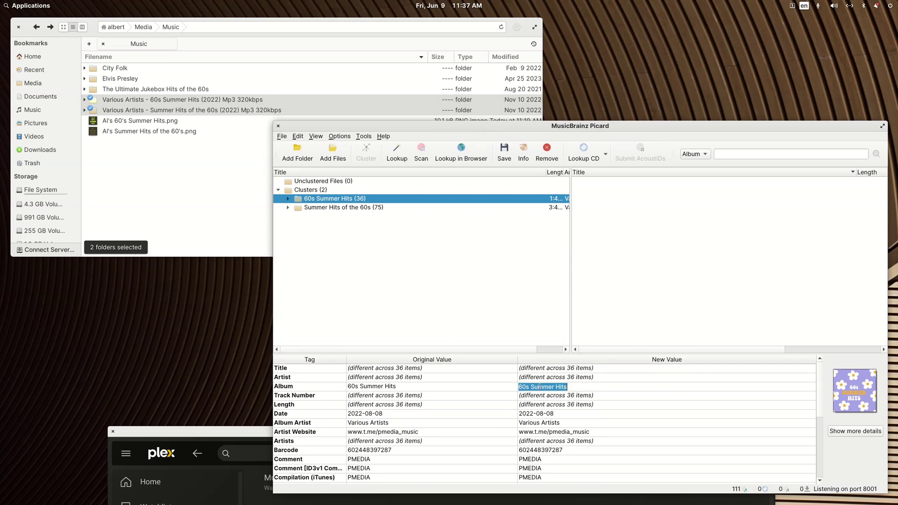
pyautogui.press('Home')
pyautogui.write("Al's")
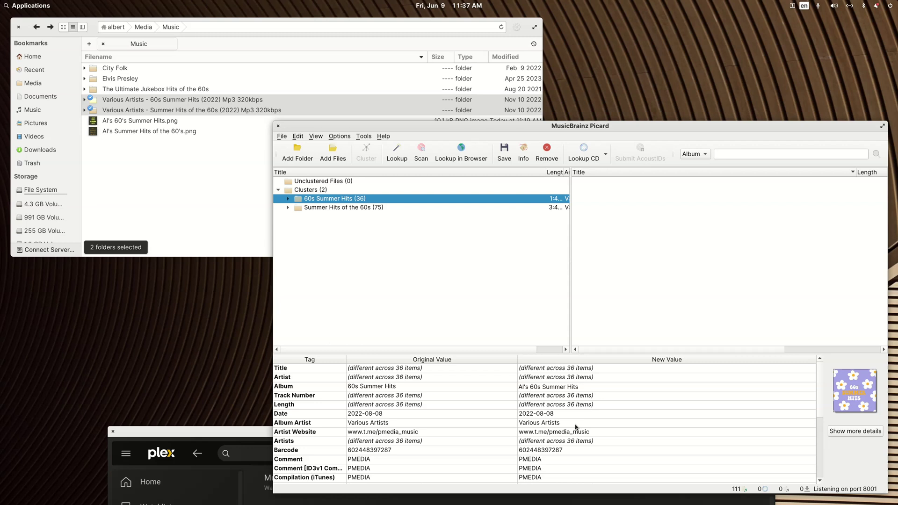
pyautogui.press('Return')
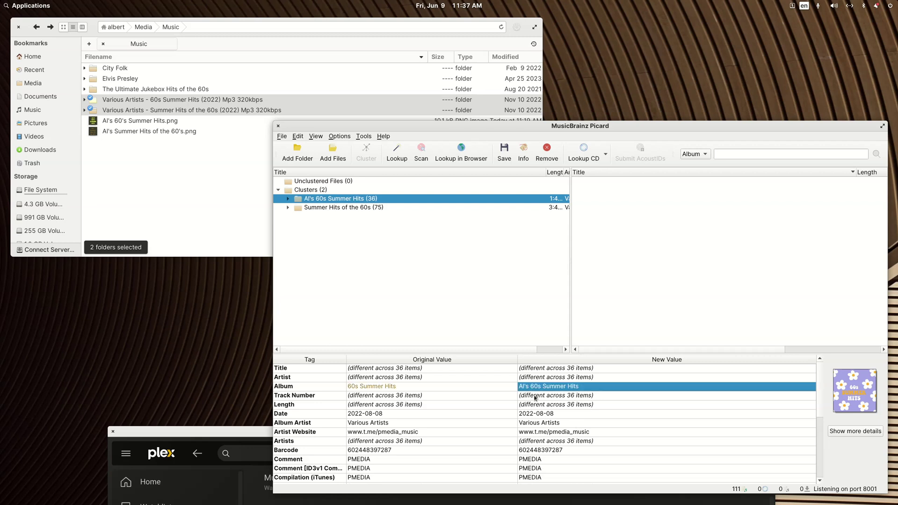
# Change the cluster's Date from 2022-08-08 to 2020.
pyautogui.click(542, 414)
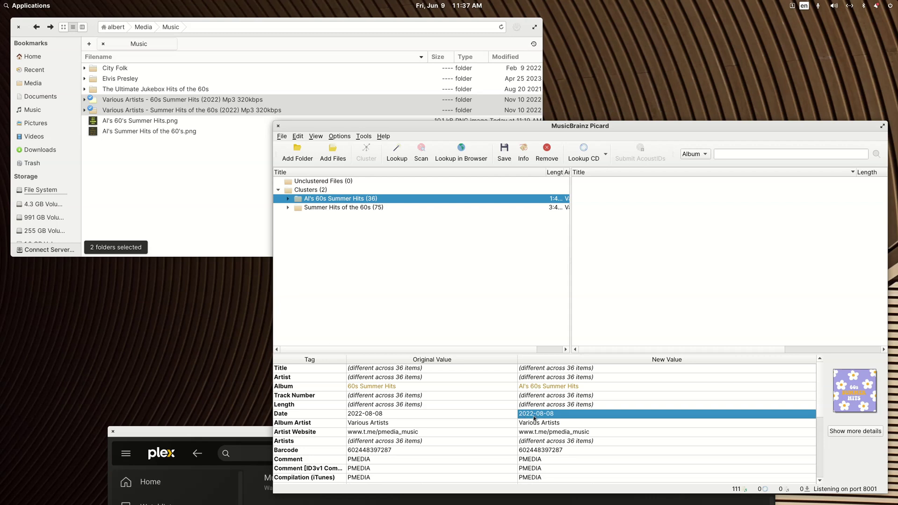
pyautogui.doubleClick(533, 415)
pyautogui.moveTo(556, 415); pyautogui.dragTo(531, 416)
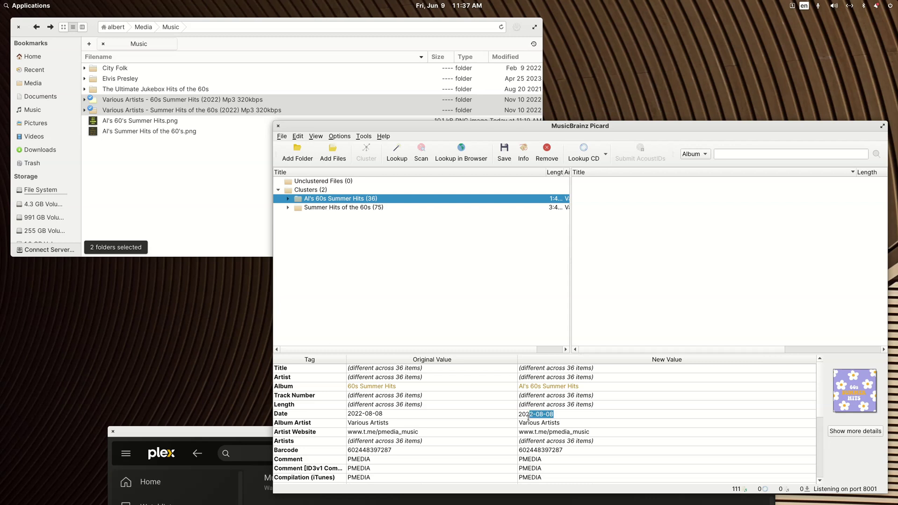
pyautogui.write('020')
pyautogui.press('Return')
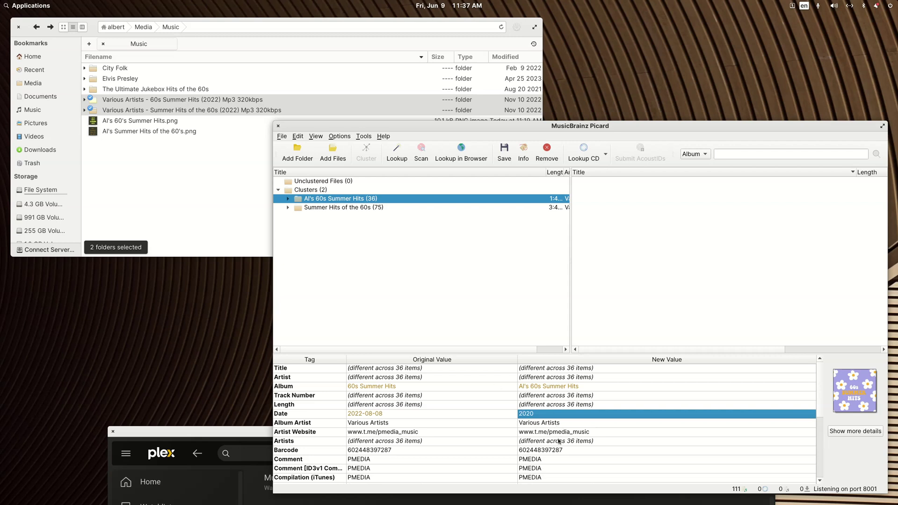
pyautogui.click(541, 424)
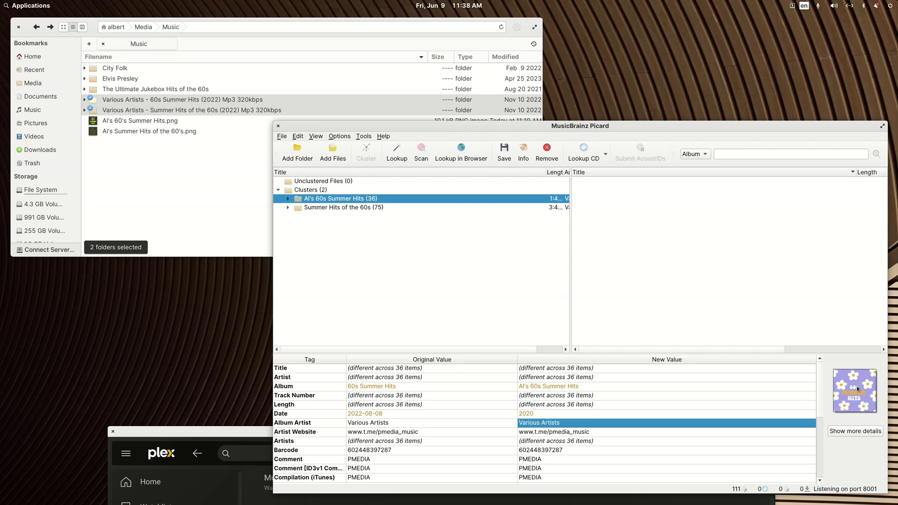
# Preview 'Al's Summer Hits of the 60's.png' and drop it onto the Al's 60s Summer Hits cover-art box.
pyautogui.click(181, 21)
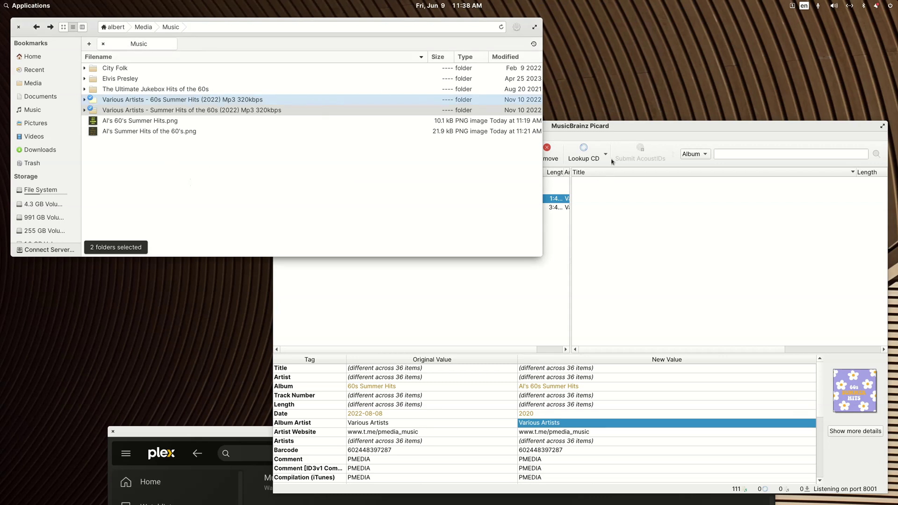
pyautogui.click(617, 130)
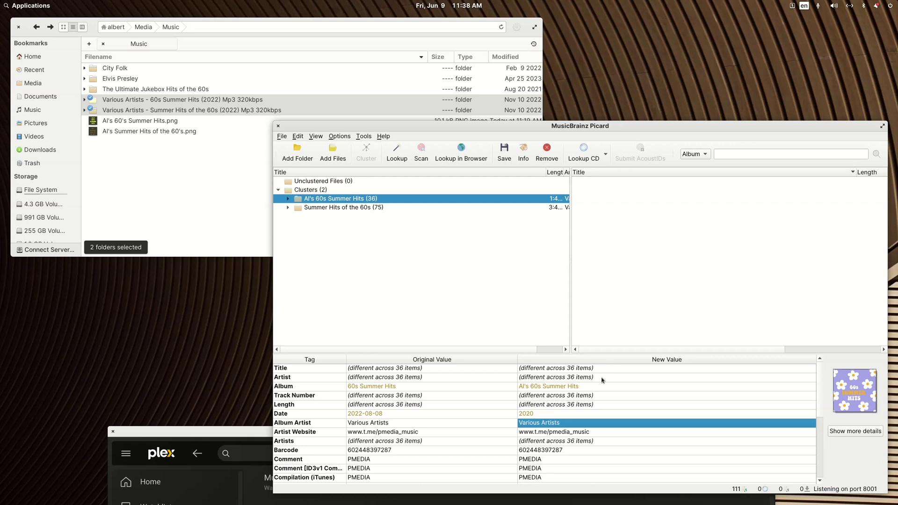
pyautogui.click(216, 223)
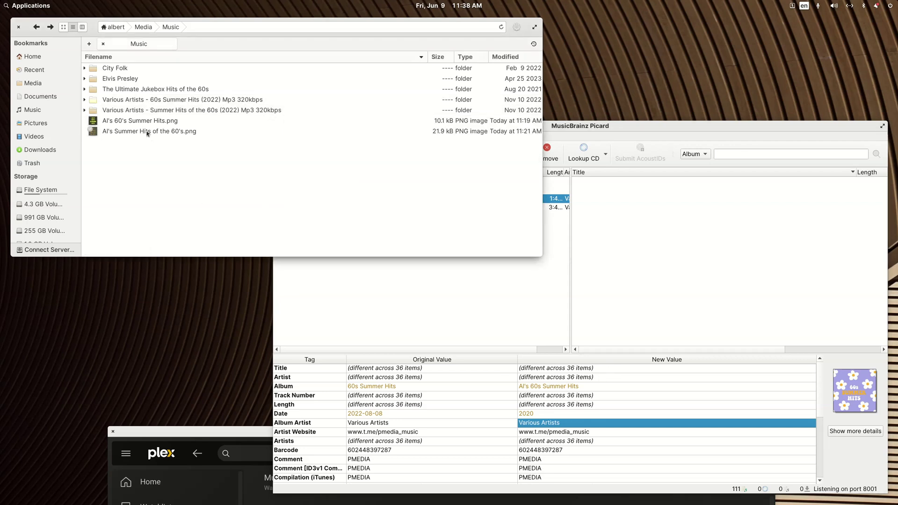
pyautogui.doubleClick(138, 131)
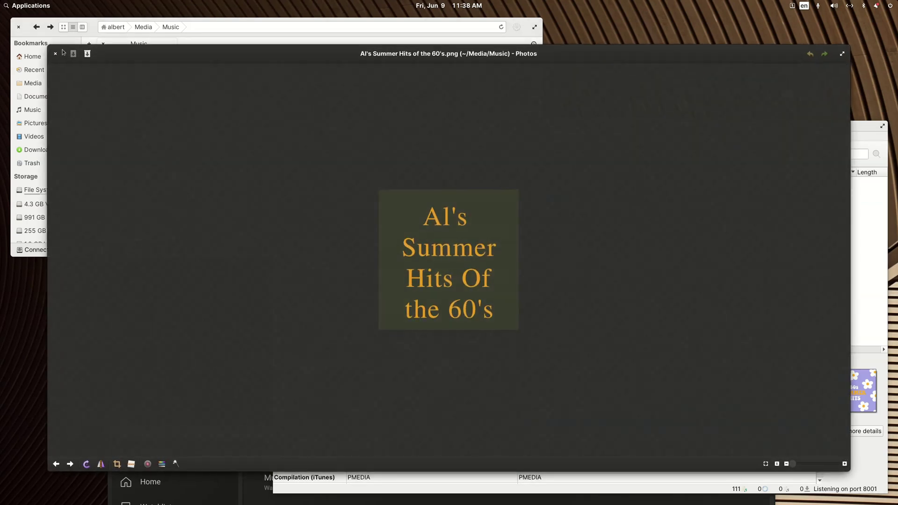
pyautogui.click(55, 54)
pyautogui.moveTo(166, 137); pyautogui.dragTo(867, 400)
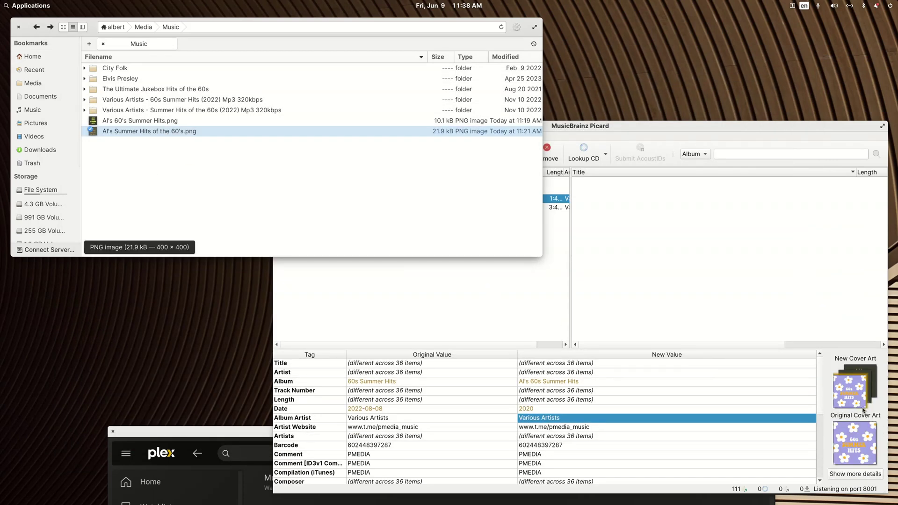
pyautogui.click(616, 123)
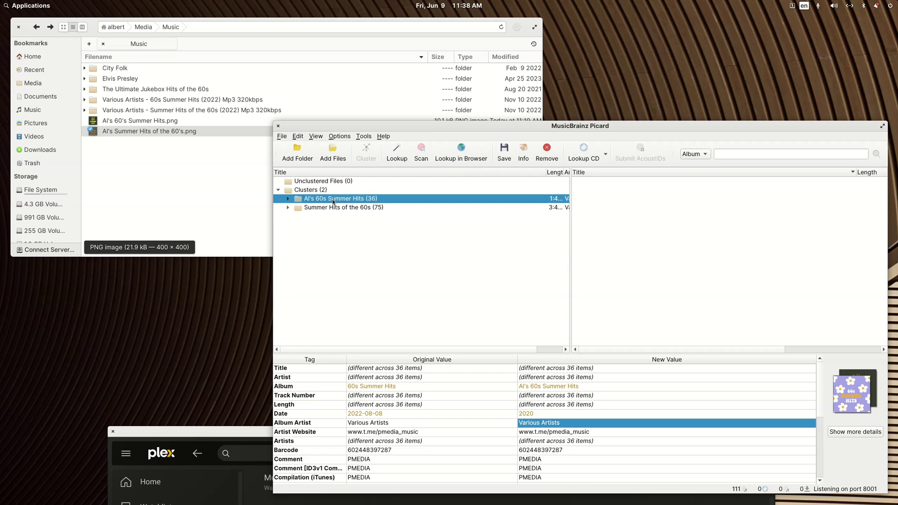
# Delete the Al's 60s Summer Hits cluster, trash the accidental .png link, and reload that folder into Picard.
pyautogui.press('Delete')
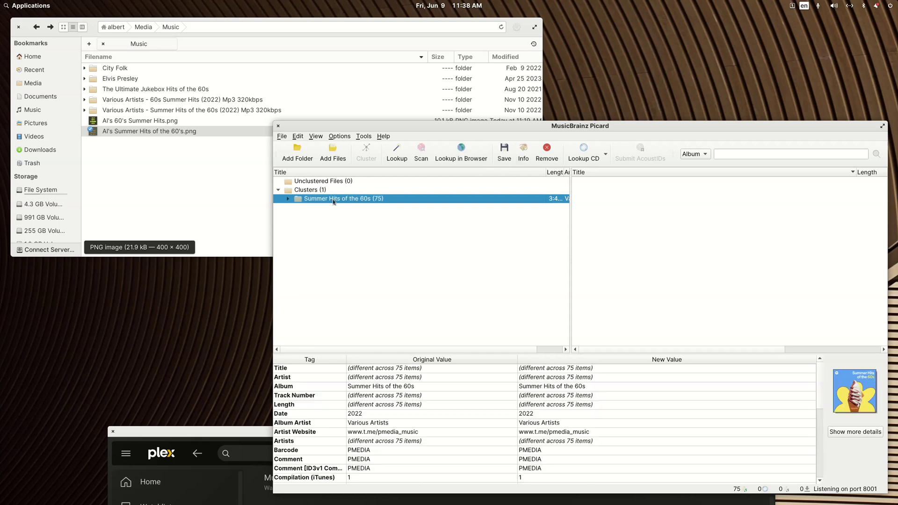
pyautogui.click(119, 123)
pyautogui.moveTo(120, 123); pyautogui.dragTo(124, 134)
pyautogui.click(194, 195)
pyautogui.rightClick(168, 135)
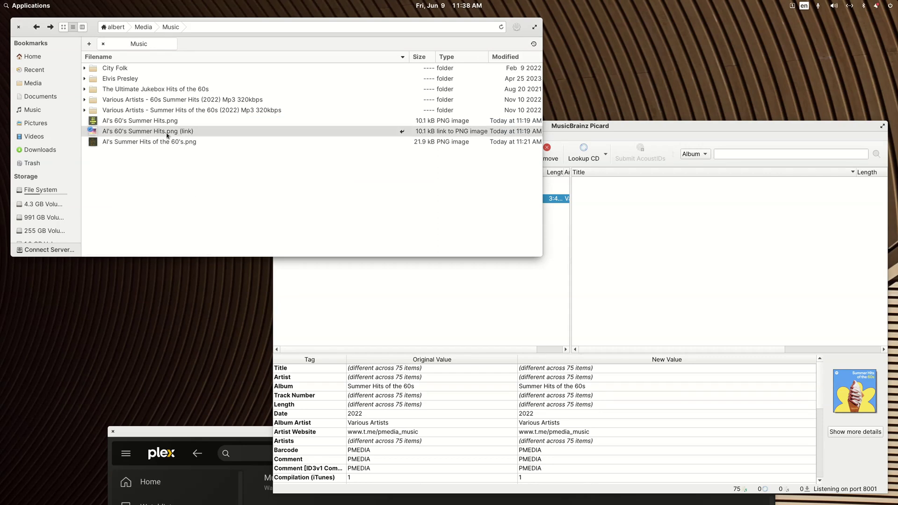
pyautogui.click(210, 255)
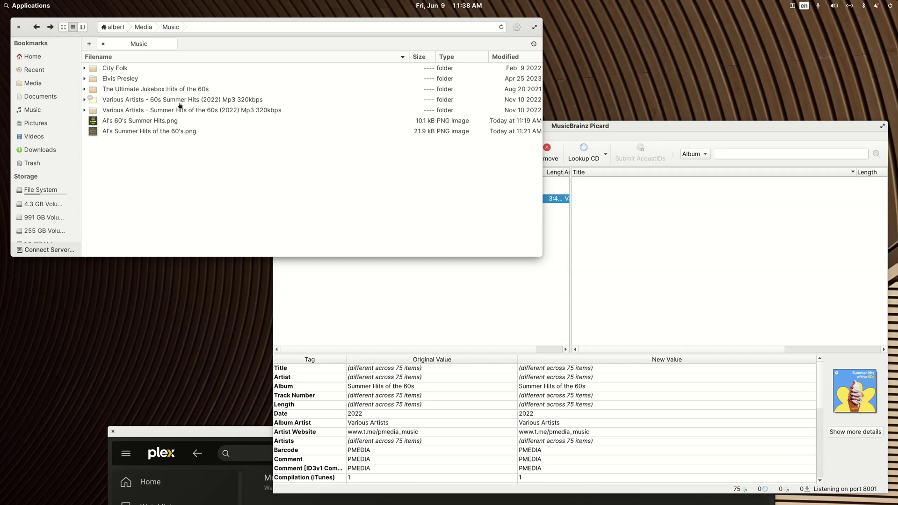
pyautogui.moveTo(180, 104); pyautogui.dragTo(406, 300)
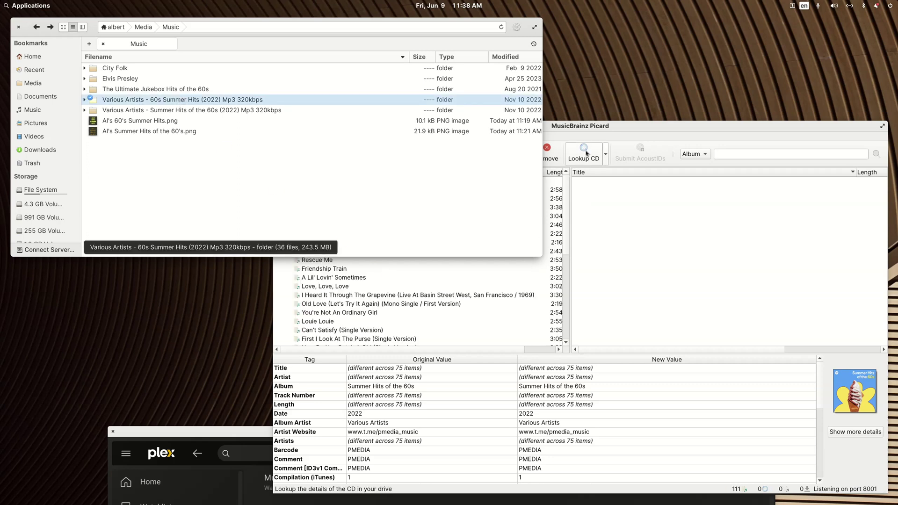
# Re-cluster the files and set the Al's cluster's dropped cover art to replace the front cover.
pyautogui.click(374, 159)
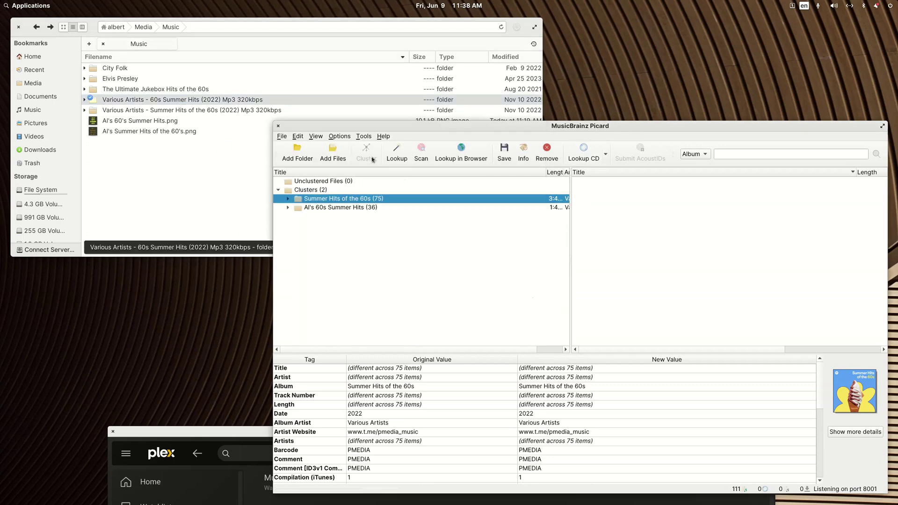
pyautogui.click(347, 208)
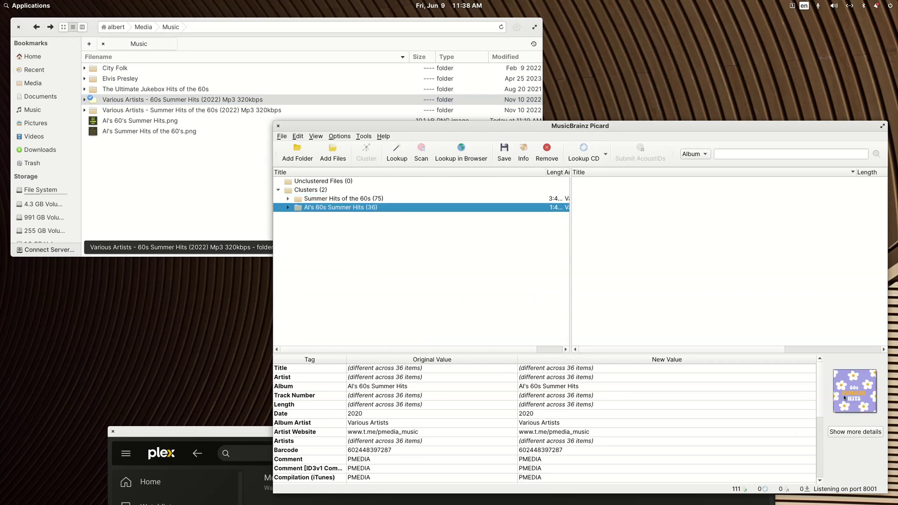
pyautogui.rightClick(856, 388)
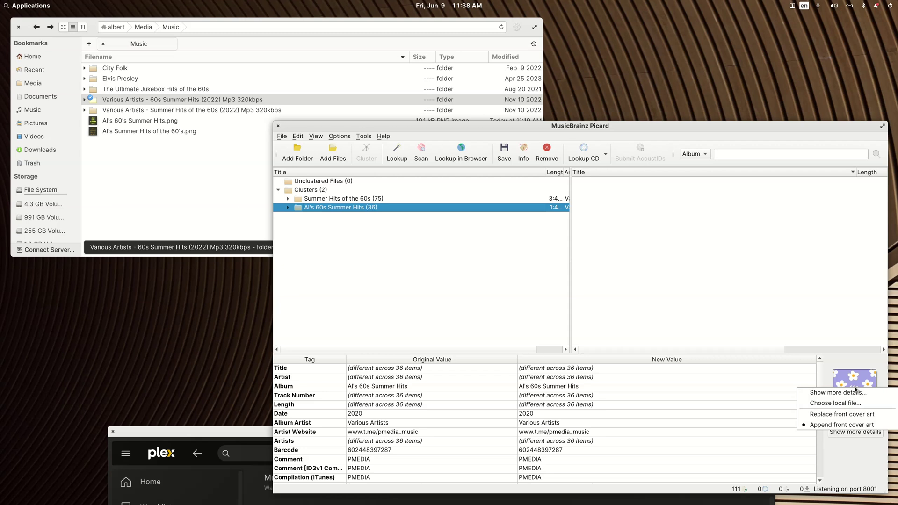
pyautogui.click(836, 416)
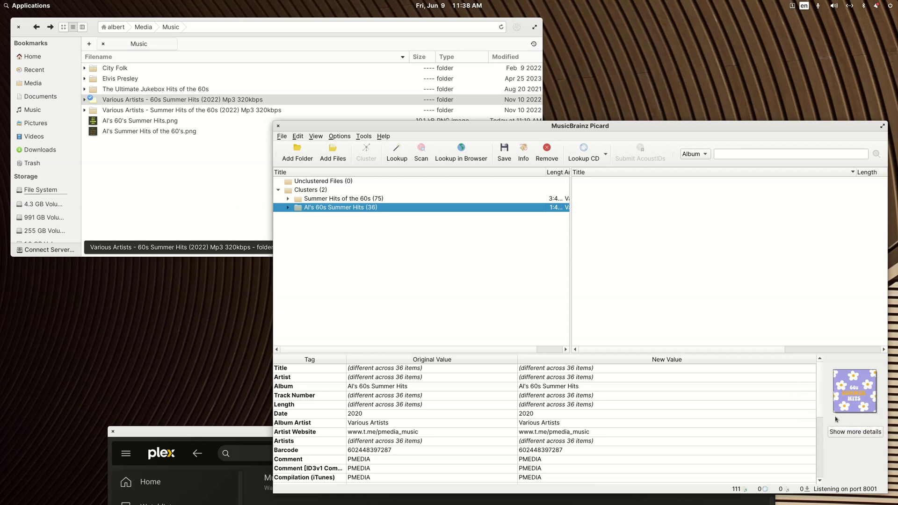
pyautogui.rightClick(852, 394)
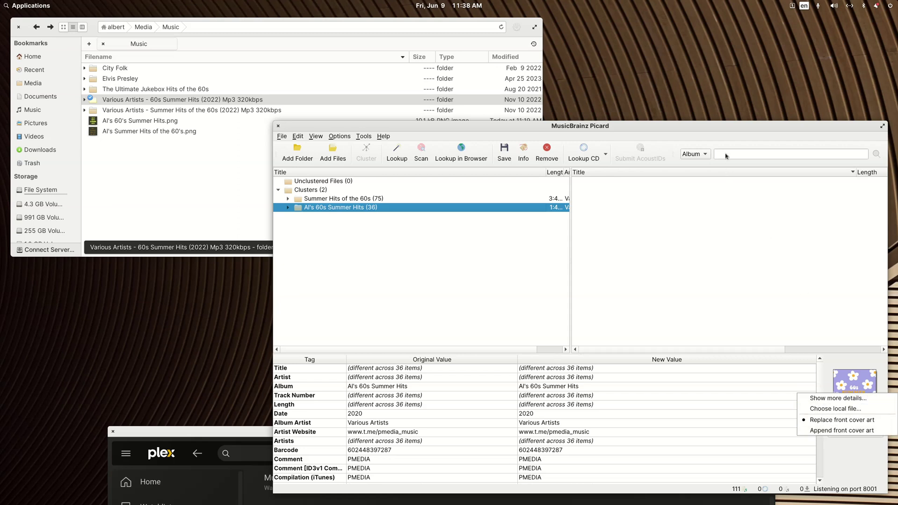
pyautogui.click(724, 133)
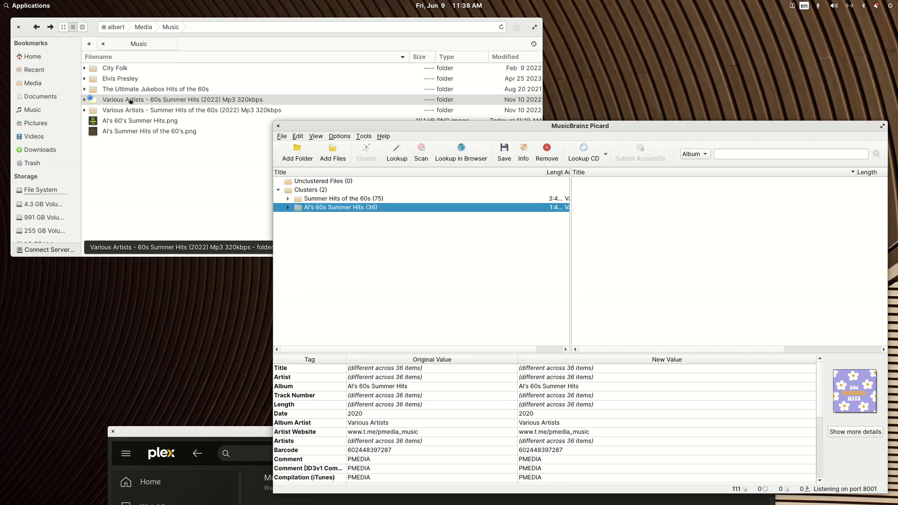
# Drop 'Al's 60's Summer Hits.png' onto the cover-art box and save the cluster.
pyautogui.moveTo(133, 123); pyautogui.dragTo(848, 395)
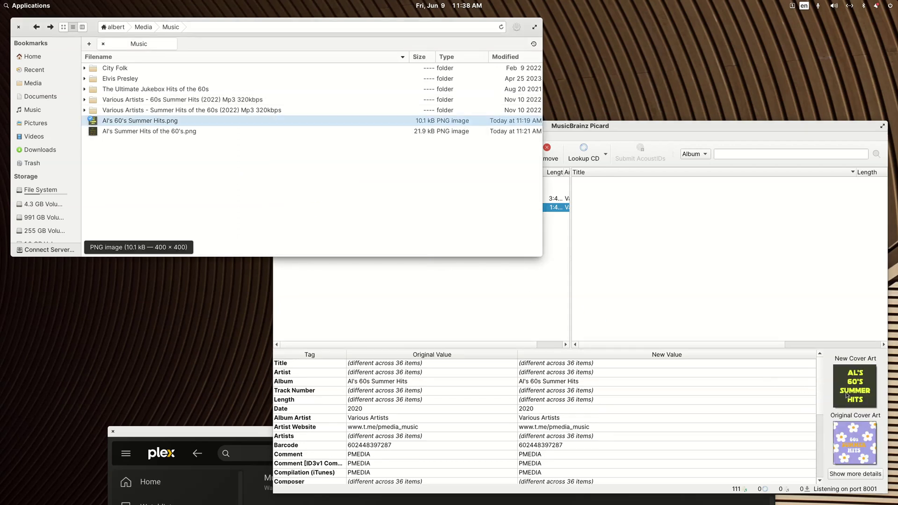
pyautogui.click(668, 134)
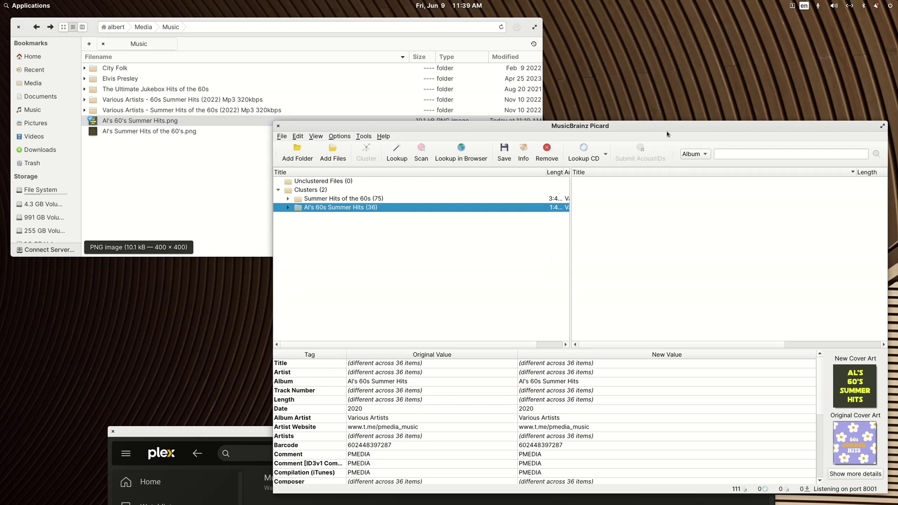
pyautogui.click(504, 159)
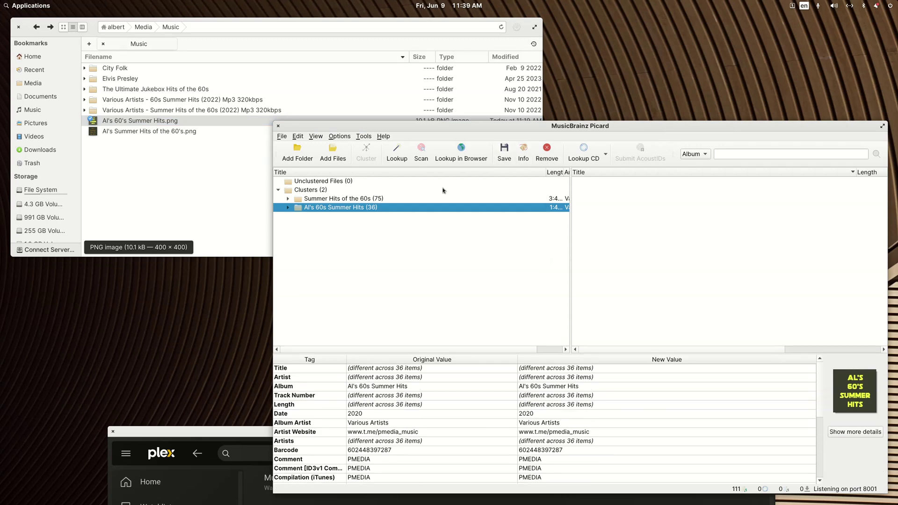
# Remove the Al's 60s Summer Hits cluster from Picard.
pyautogui.rightClick(351, 211)
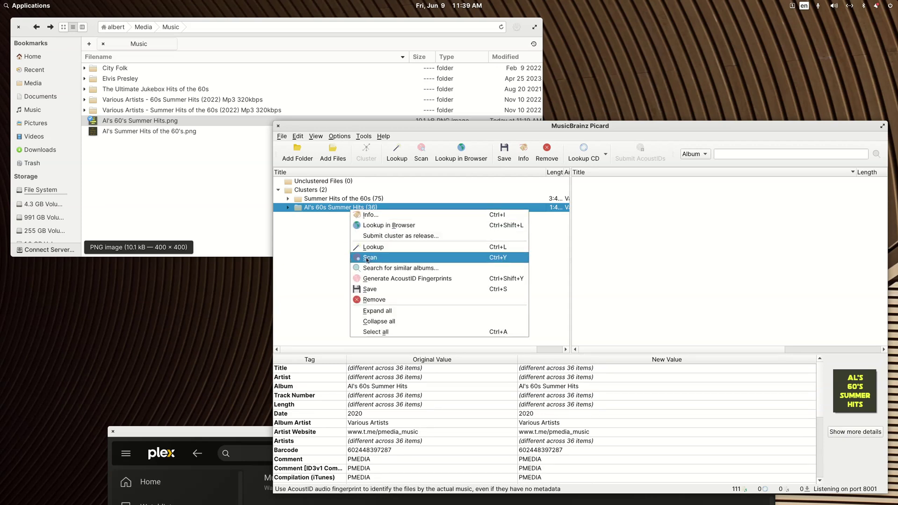
pyautogui.click(372, 301)
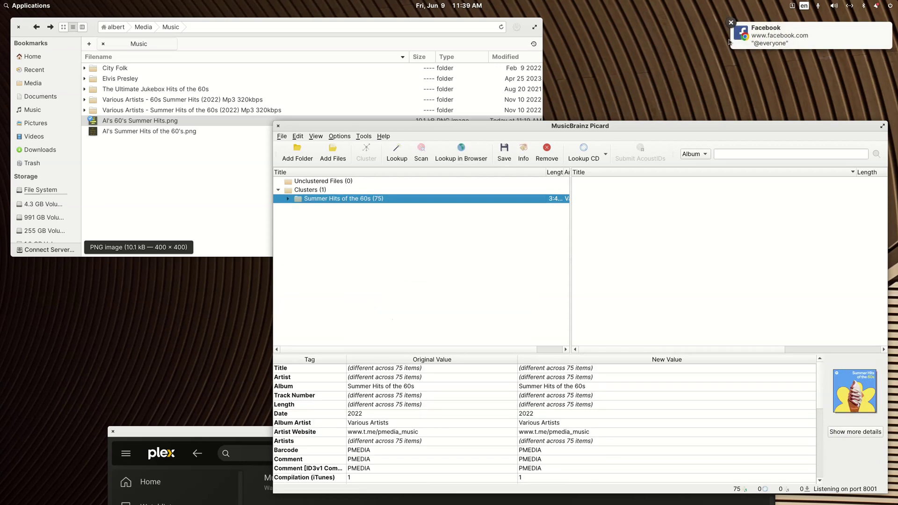
pyautogui.click(731, 23)
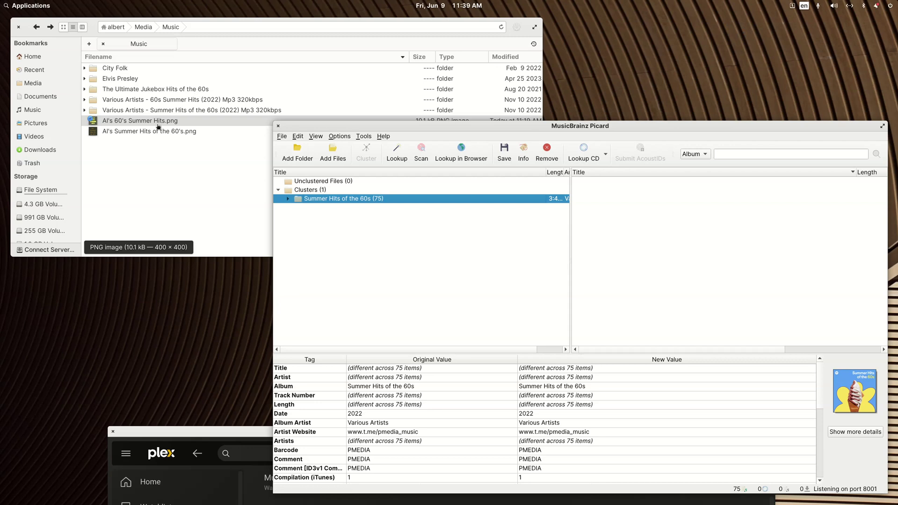
# Reload the 60s Summer Hits folder, cluster it, and confirm the saved album name, 2020 date and yellow cover.
pyautogui.click(153, 165)
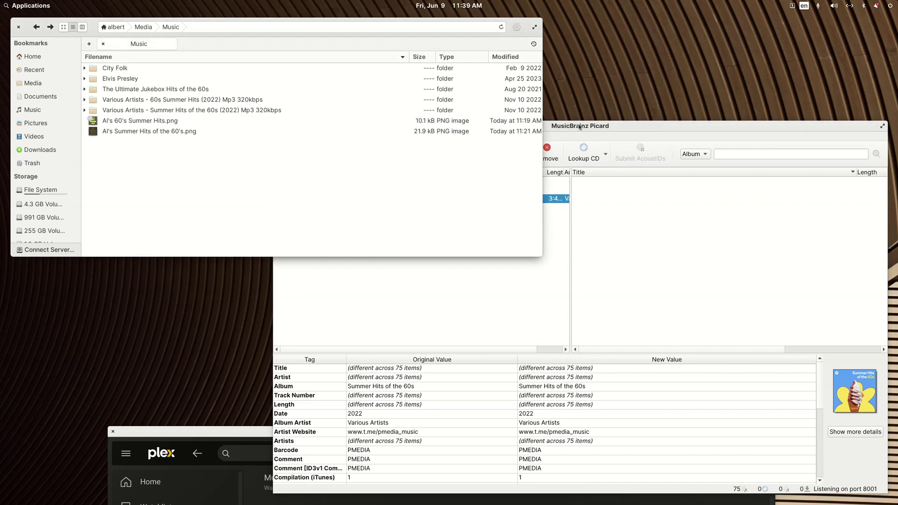
pyautogui.click(615, 126)
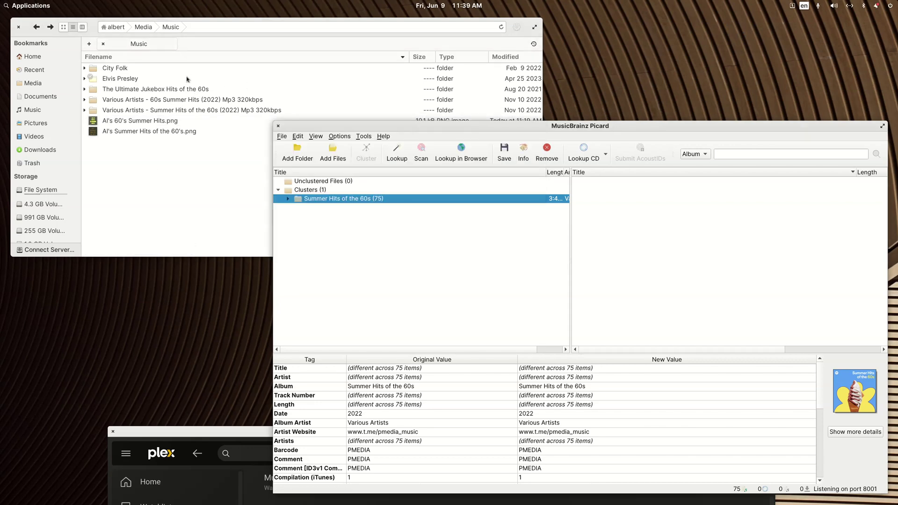
pyautogui.moveTo(168, 100); pyautogui.dragTo(385, 302)
pyautogui.click(608, 126)
pyautogui.click(363, 157)
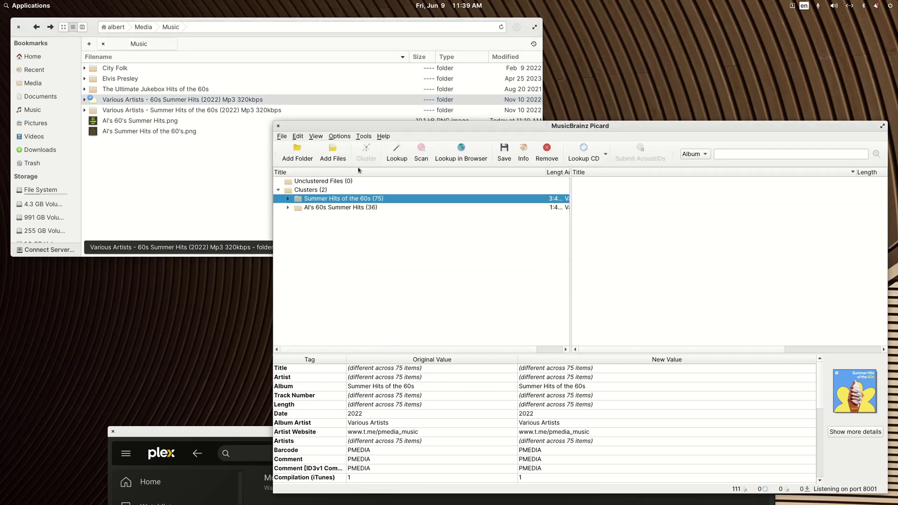
pyautogui.click(349, 209)
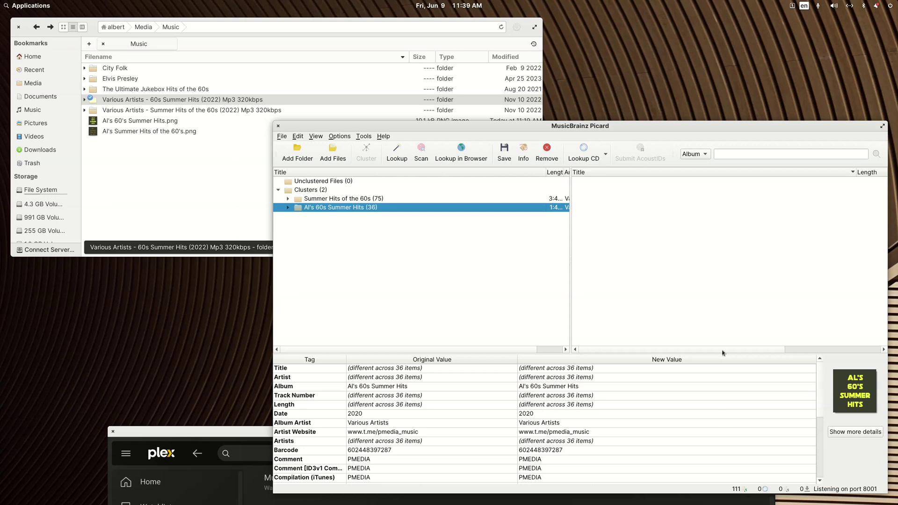
# Prefix the 75-track cluster's album title with the owner's name before Summer Hits of the 60s.
pyautogui.click(366, 199)
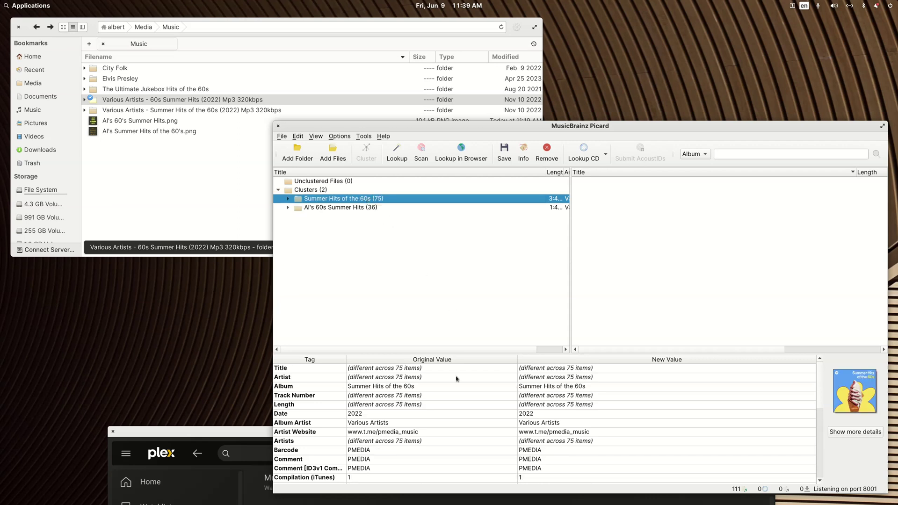
pyautogui.click(522, 388)
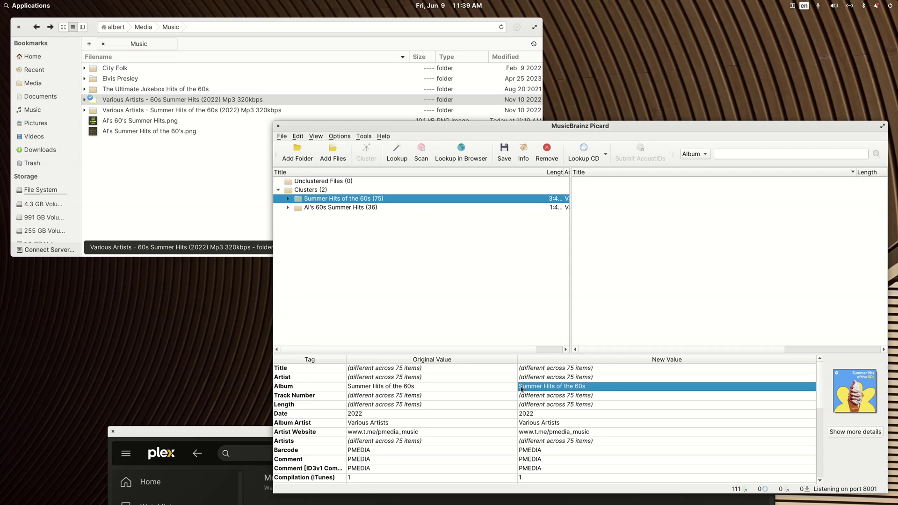
pyautogui.doubleClick(521, 389)
pyautogui.click(521, 388)
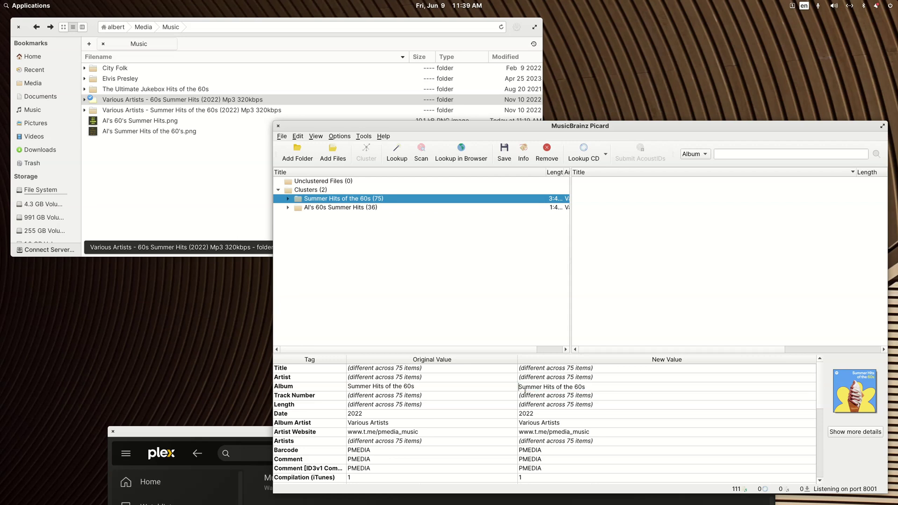
pyautogui.write("Al's t")
pyautogui.press('BackSpace')
pyautogui.press('BackSpace')
pyautogui.press('BackSpace')
pyautogui.write("bert's")
pyautogui.press('Return')
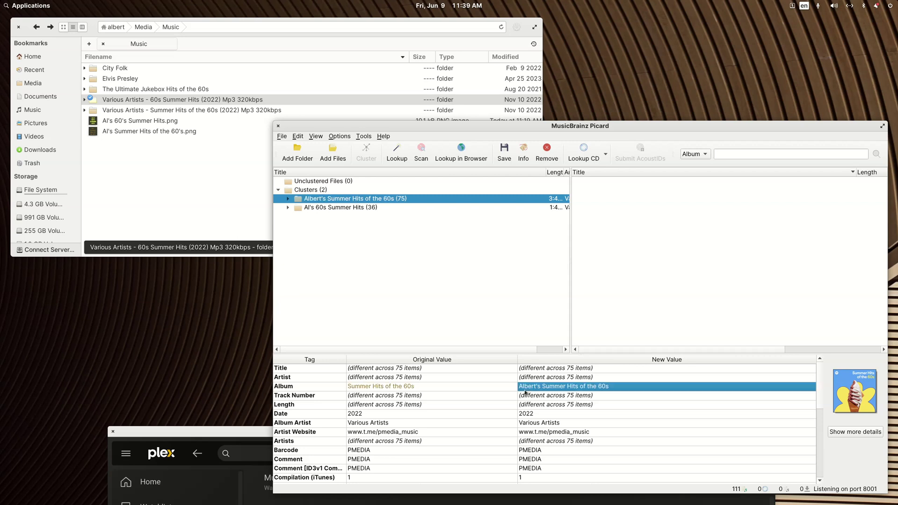
# Change the cluster's Date tag to 2018.
pyautogui.click(541, 414)
pyautogui.click(539, 413)
pyautogui.click(538, 413)
pyautogui.moveTo(539, 412); pyautogui.dragTo(526, 414)
pyautogui.write('18')
pyautogui.press('Return')
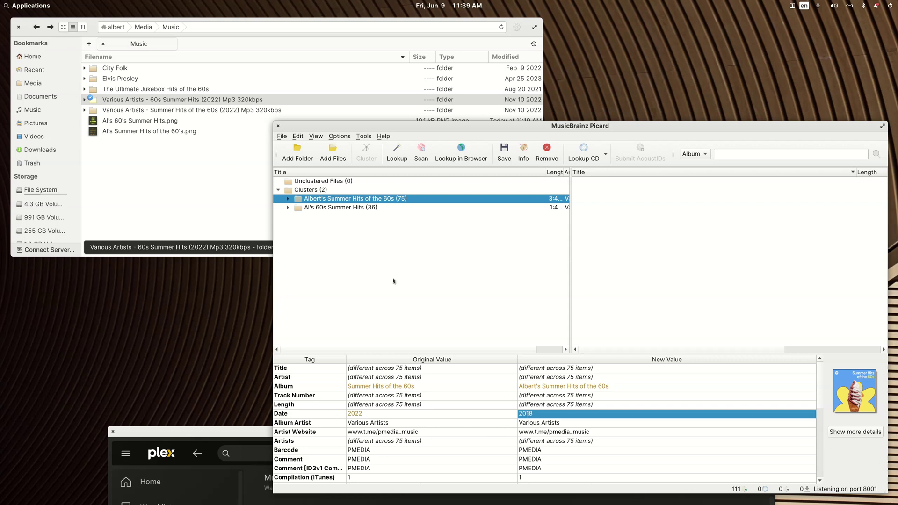
# Replace the 75-track cluster's front cover with the custom Summer Hits Of the 60's PNG and save.
pyautogui.rightClick(853, 394)
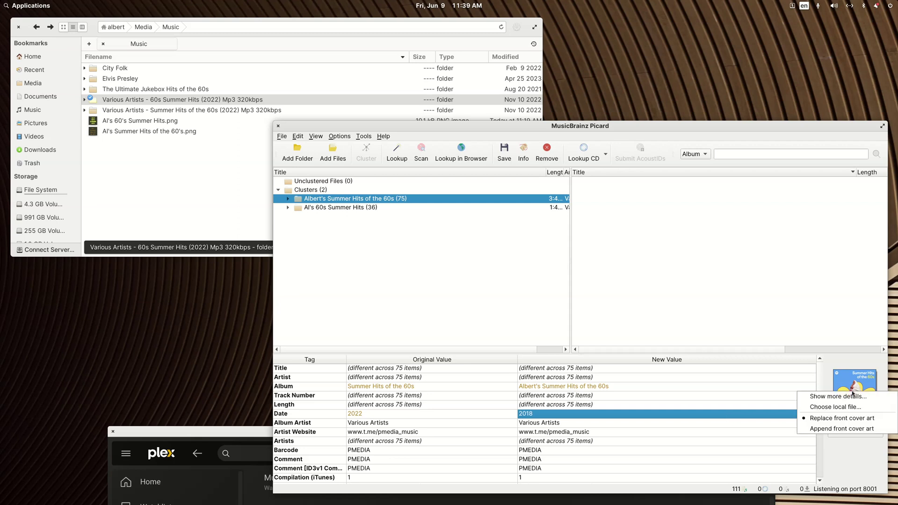
pyautogui.click(843, 421)
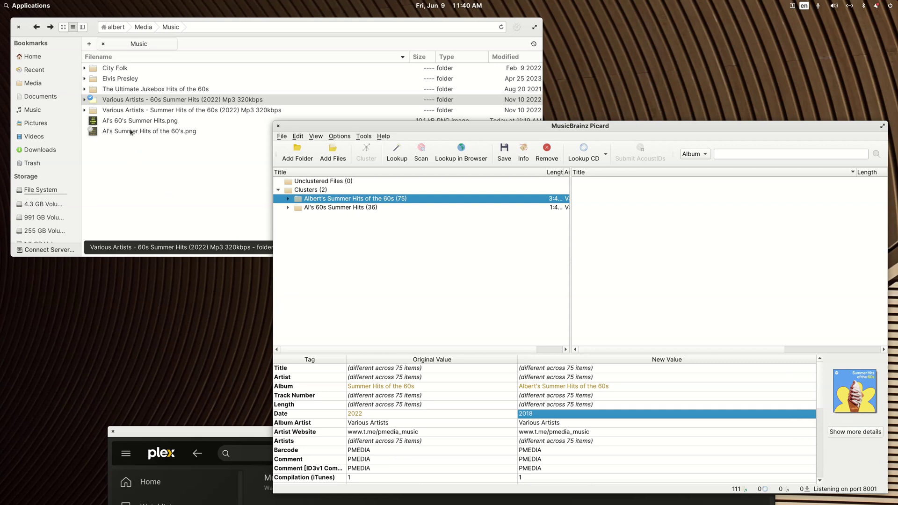
pyautogui.moveTo(130, 131); pyautogui.dragTo(845, 386)
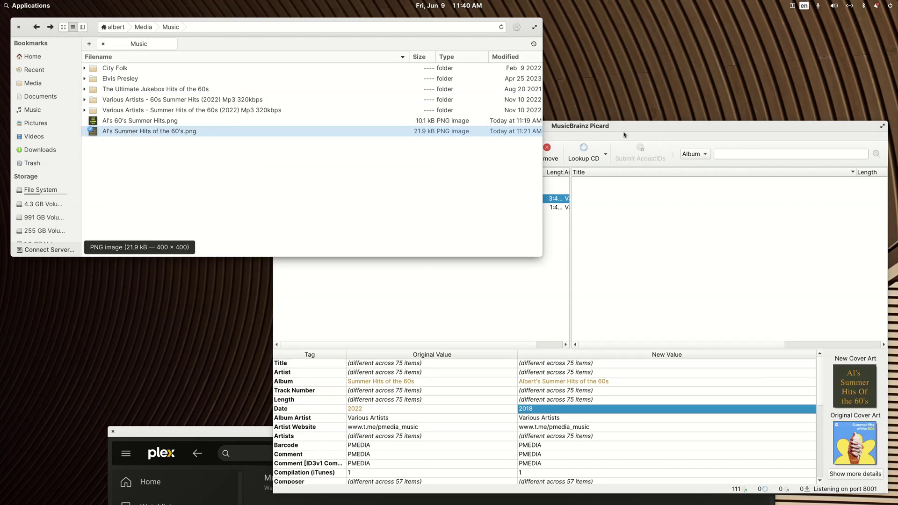
pyautogui.click(626, 132)
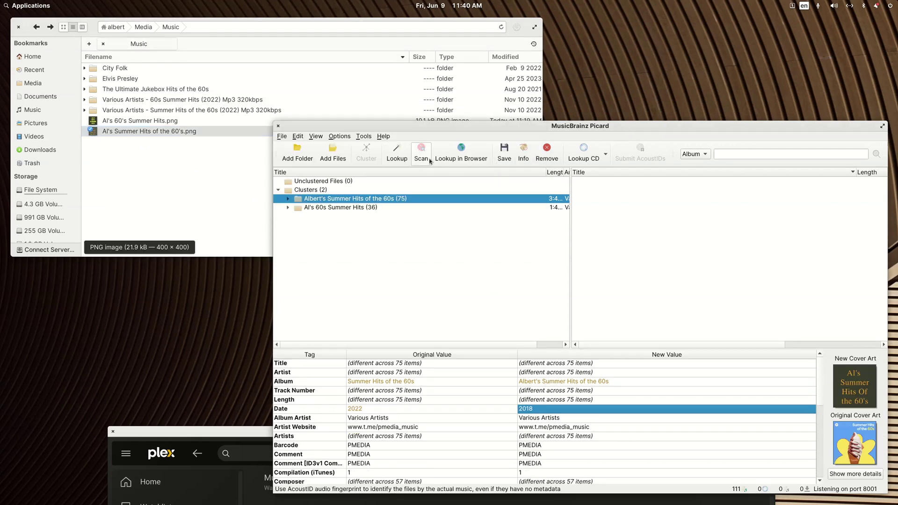
pyautogui.click(505, 151)
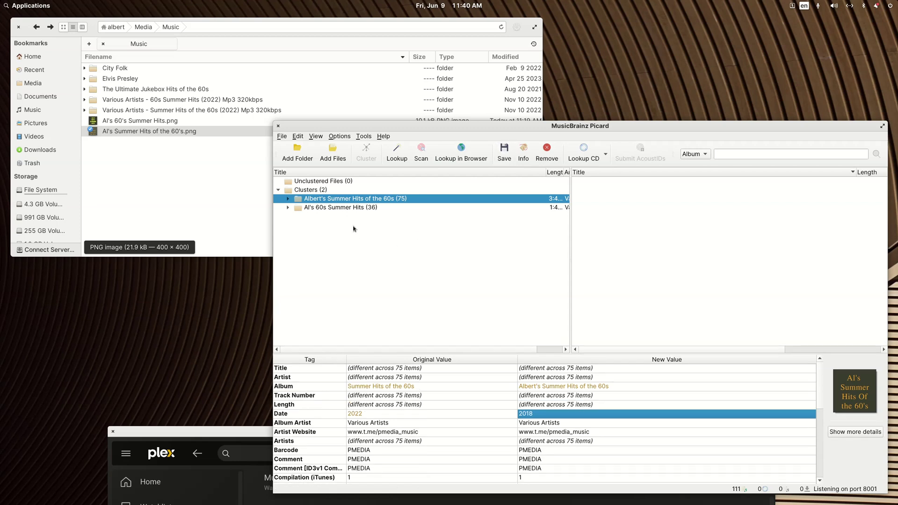
# Remove both the 36-track and 75-track clusters from Picard.
pyautogui.click(358, 209)
pyautogui.hotkey('shift', 'Up')
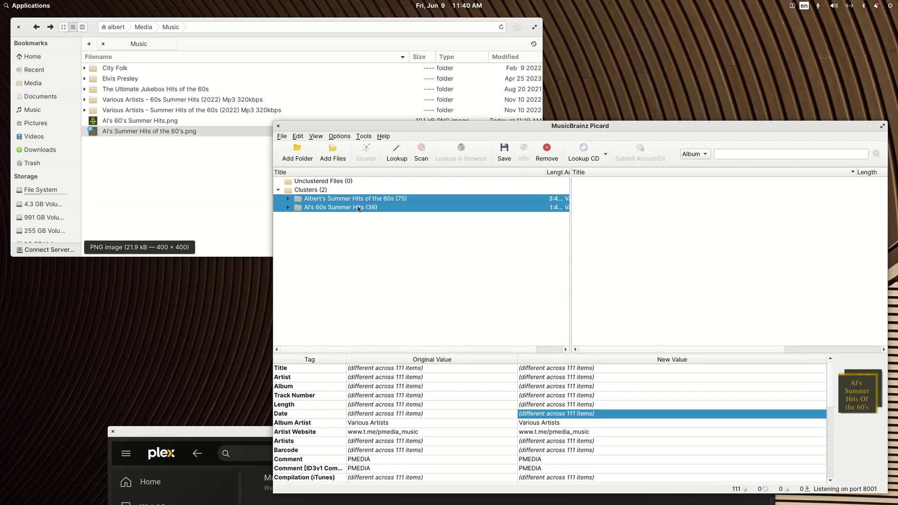
pyautogui.press('Delete')
# Reload both compilation folders, cluster them, and check each album's saved tags.
pyautogui.click(164, 167)
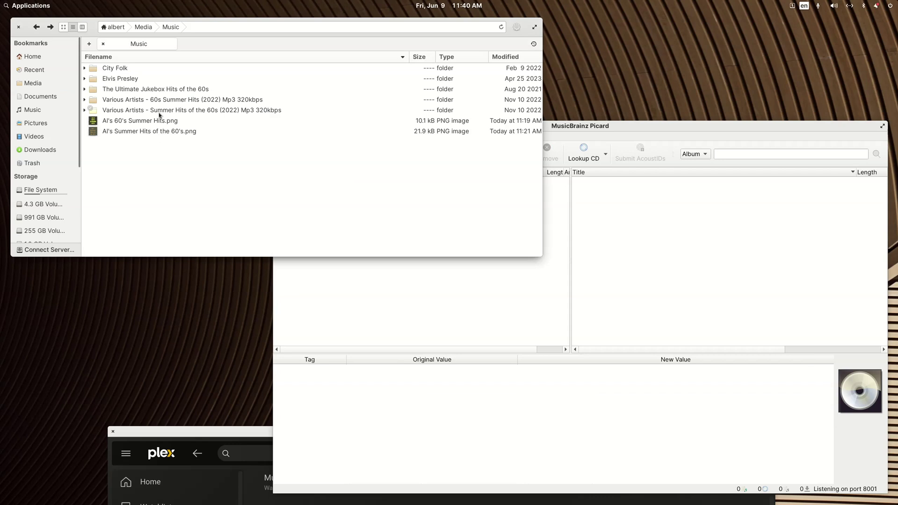
pyautogui.click(160, 112)
pyautogui.keyDown('shift'); pyautogui.click(163, 100); pyautogui.keyUp('shift')
pyautogui.moveTo(163, 101); pyautogui.dragTo(376, 303)
pyautogui.click(374, 276)
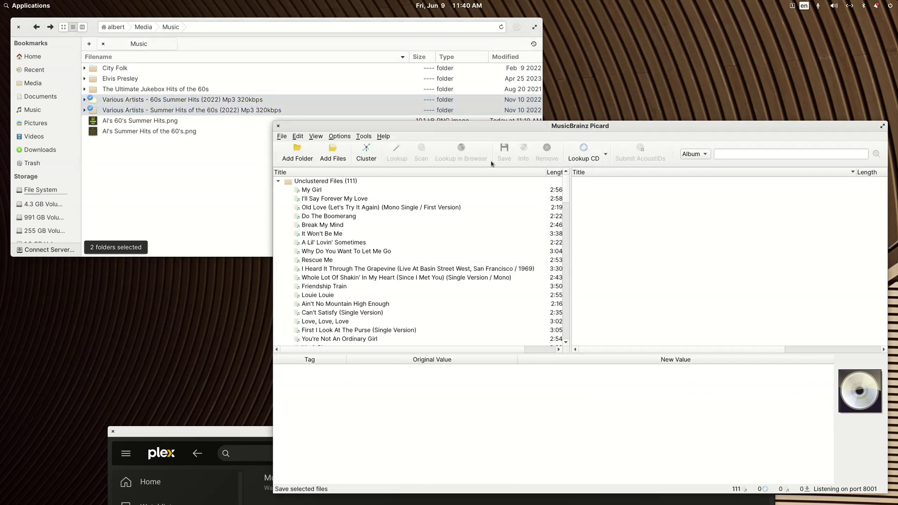
pyautogui.click(367, 154)
pyautogui.click(347, 199)
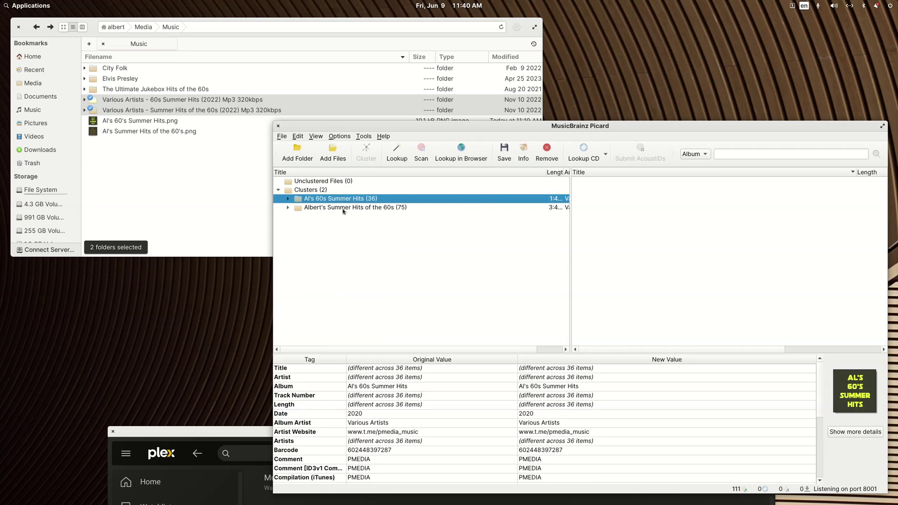
pyautogui.click(344, 209)
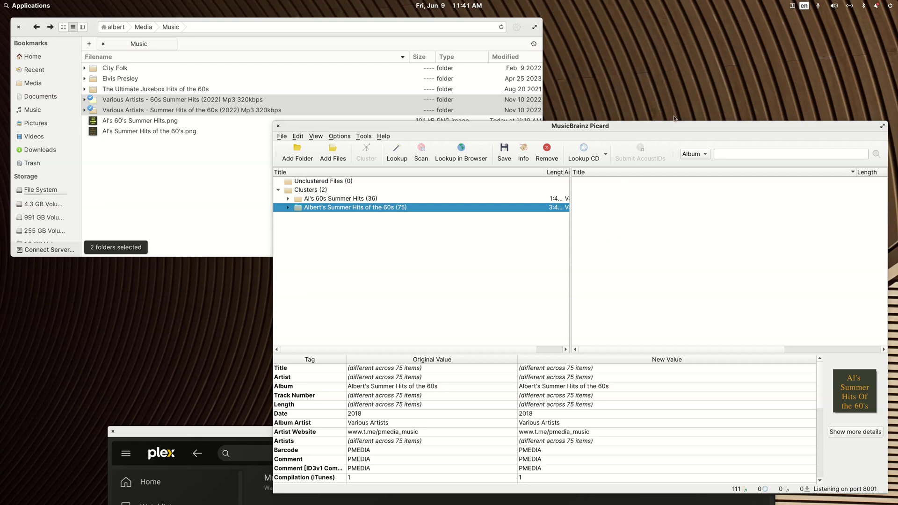
# Expand the 75-track cluster and select every track from Good Vibrations to the last to review shared tags.
pyautogui.click(288, 207)
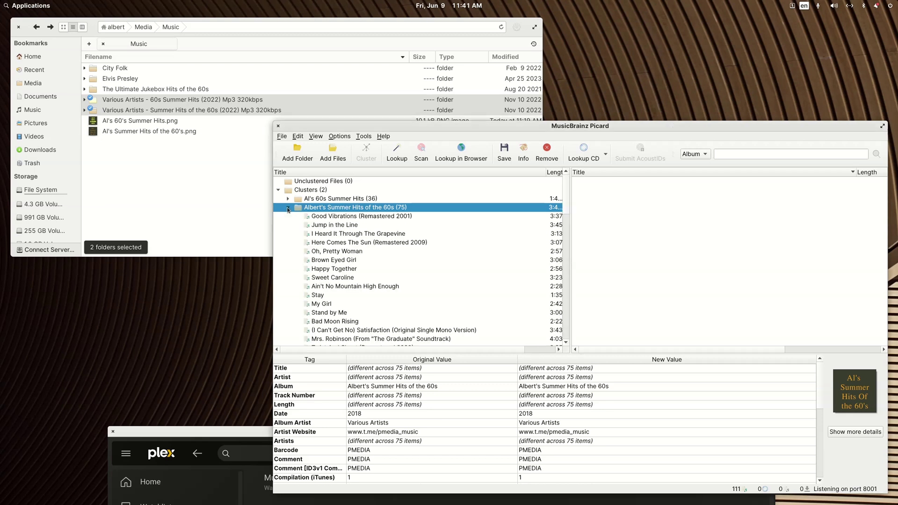
pyautogui.click(330, 218)
pyautogui.hotkey('shift', 'Down')
pyautogui.hotkey('shift', 'Down')
pyautogui.hotkey('shift', 'Down')
pyautogui.hotkey('shift', 'Down')
pyautogui.hotkey('shift', 'Down')
pyautogui.hotkey('shift', 'Down')
pyautogui.hotkey('shift', 'Down')
pyautogui.hotkey('shift', 'Down')
pyautogui.hotkey('shift', 'Down')
pyautogui.hotkey('shift', 'Down')
pyautogui.hotkey('shift', 'Down')
pyautogui.hotkey('shift', 'Down')
pyautogui.hotkey('shift', 'Down')
pyautogui.hotkey('shift', 'Down')
pyautogui.hotkey('shift', 'Down')
pyautogui.hotkey('shift', 'Down')
pyautogui.hotkey('shift', 'Down')
pyautogui.hotkey('shift', 'Down')
pyautogui.hotkey('shift', 'Down')
pyautogui.hotkey('shift', 'Down')
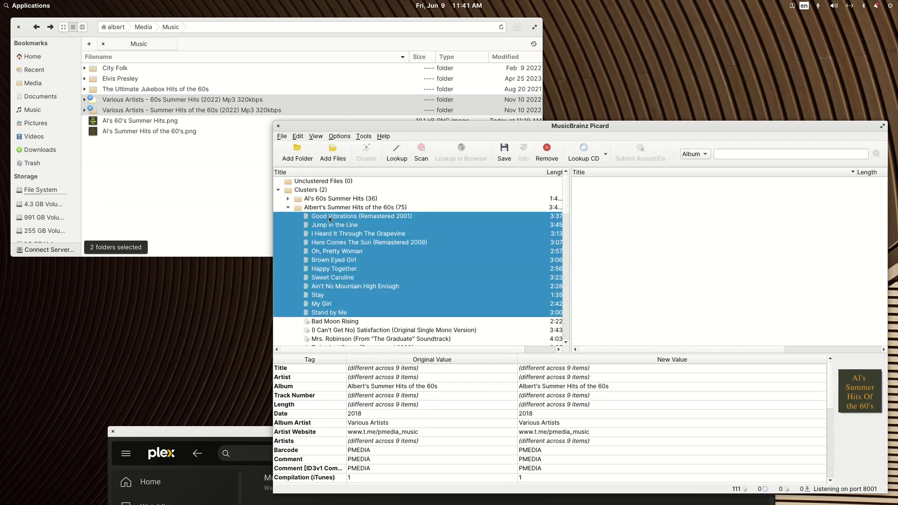
pyautogui.hotkey('shift', 'Down')
pyautogui.hotkey('shift', 'Down')
pyautogui.hotkey('shift', 'Down')
pyautogui.hotkey('shift', 'Down')
pyautogui.hotkey('shift', 'Down')
pyautogui.hotkey('shift', 'Down')
pyautogui.hotkey('shift', 'Down')
pyautogui.hotkey('shift', 'Down')
pyautogui.hotkey('shift', 'Down')
pyautogui.hotkey('shift', 'Down')
pyautogui.hotkey('shift', 'Down')
pyautogui.hotkey('shift', 'Down')
pyautogui.hotkey('shift', 'Down')
pyautogui.hotkey('shift', 'Down')
pyautogui.hotkey('shift', 'Down')
pyautogui.hotkey('shift', 'Down')
pyautogui.hotkey('shift', 'Down')
pyautogui.hotkey('shift', 'Down')
pyautogui.hotkey('shift', 'Down')
pyautogui.hotkey('shift', 'Down')
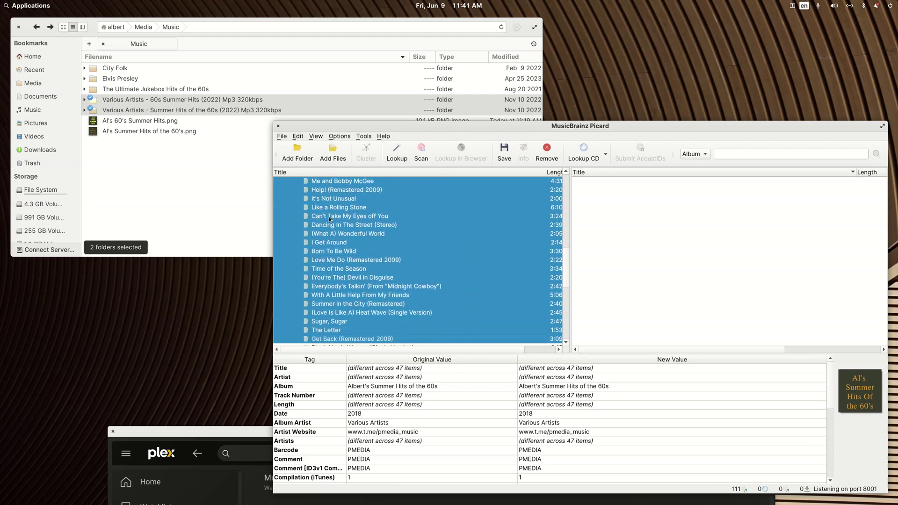
pyautogui.hotkey('shift', 'Down')
pyautogui.hotkey('shift', 'Down')
pyautogui.hotkey('shift', 'Down')
pyautogui.hotkey('shift', 'Down')
pyautogui.hotkey('shift', 'Down')
pyautogui.hotkey('shift', 'Down')
pyautogui.hotkey('shift', 'Down')
pyautogui.hotkey('shift', 'Down')
pyautogui.hotkey('shift', 'Down')
pyautogui.hotkey('shift', 'Down')
pyautogui.hotkey('shift', 'Down')
pyautogui.hotkey('shift', 'Down')
pyautogui.hotkey('shift', 'Down')
pyautogui.hotkey('shift', 'Down')
pyautogui.hotkey('shift', 'Down')
pyautogui.hotkey('shift', 'Down')
pyautogui.hotkey('shift', 'Down')
pyautogui.hotkey('shift', 'Down')
pyautogui.hotkey('shift', 'Down')
pyautogui.hotkey('shift', 'Down')
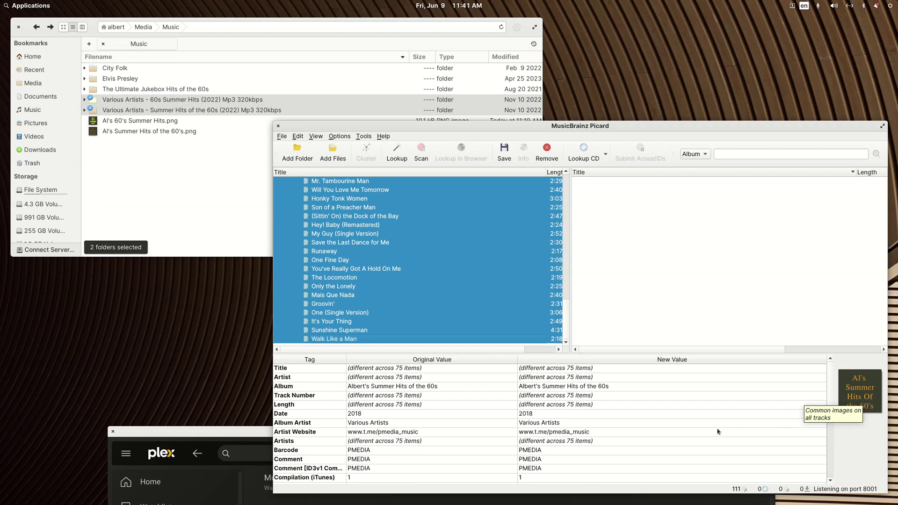
pyautogui.scroll(-1, 707, 438)
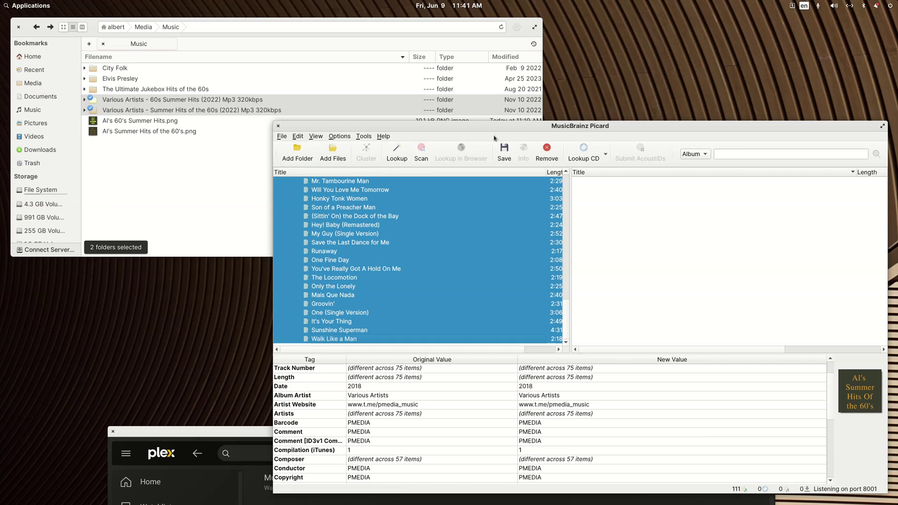
pyautogui.scroll(20, 488, 217)
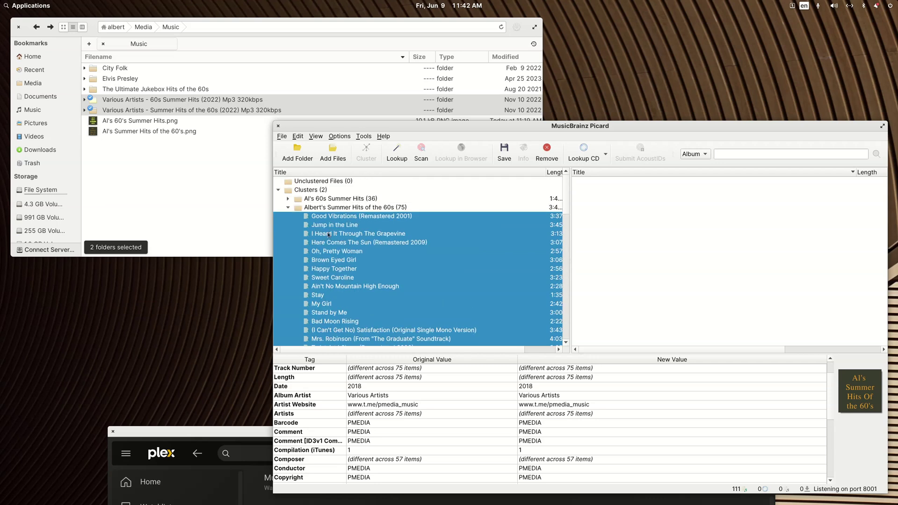
# Collapse the 75-track cluster and select the cluster itself.
pyautogui.click(289, 207)
pyautogui.click(308, 210)
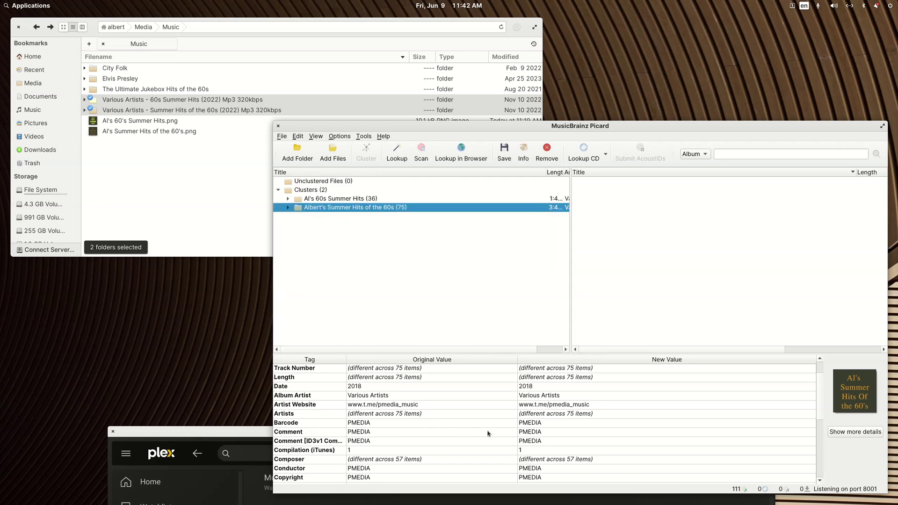
pyautogui.scroll(-5, 496, 429)
pyautogui.scroll(5, 538, 429)
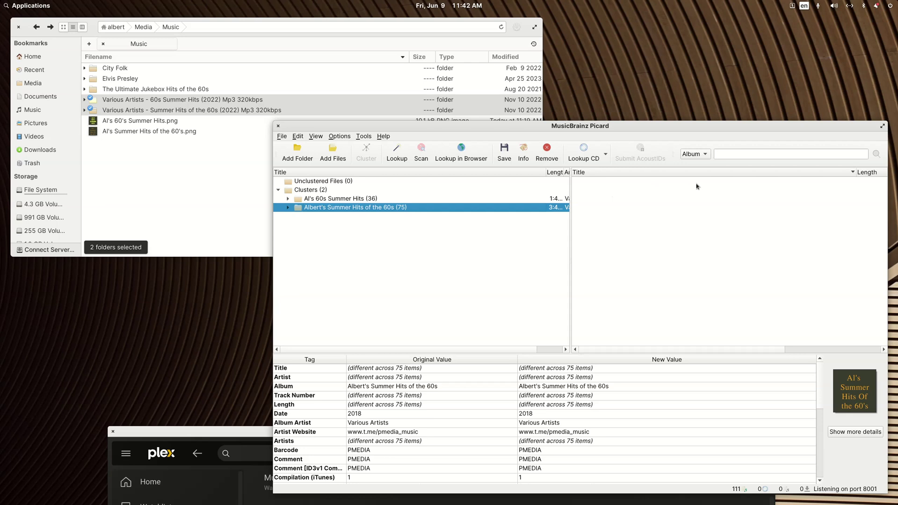
# Search albums for 'The Beatles Whit Album', browse the results, and close them.
pyautogui.click(741, 159)
pyautogui.write('The Bea')
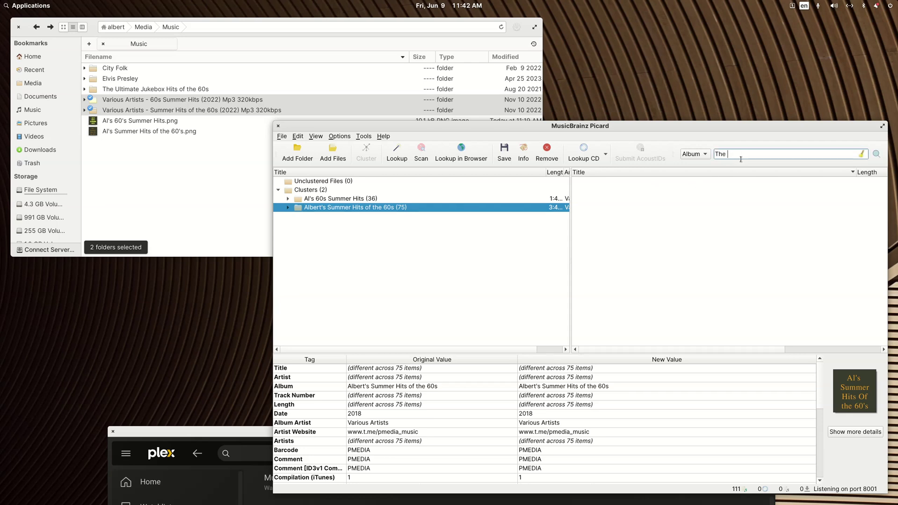
pyautogui.write('tles Whit Album')
pyautogui.press('Return')
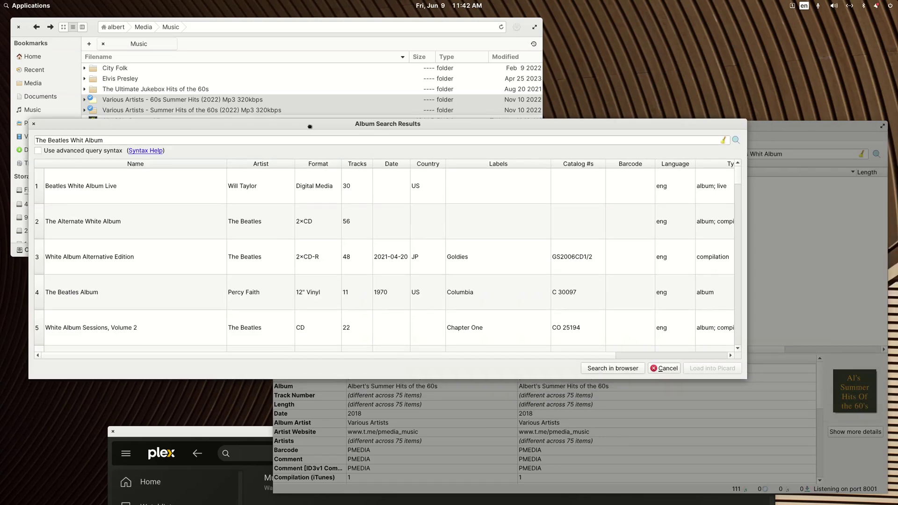
pyautogui.moveTo(301, 125); pyautogui.dragTo(396, 105)
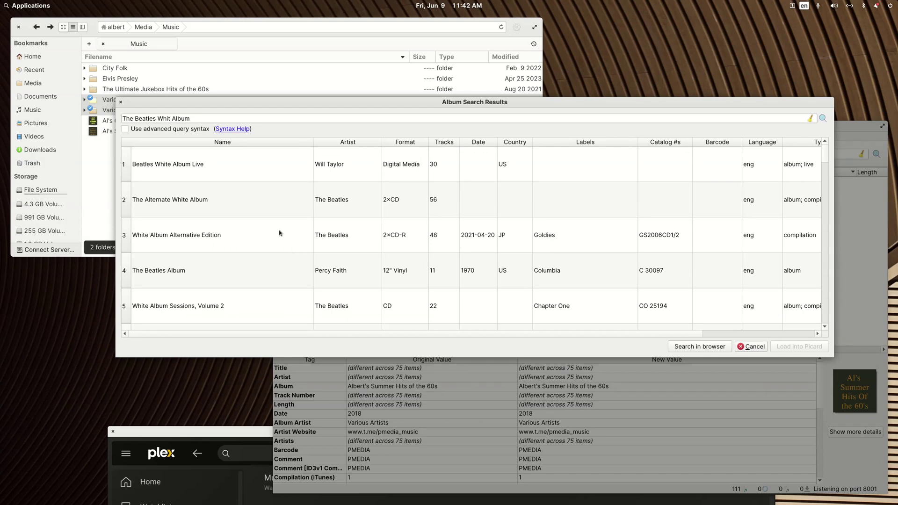
pyautogui.scroll(-8, 279, 233)
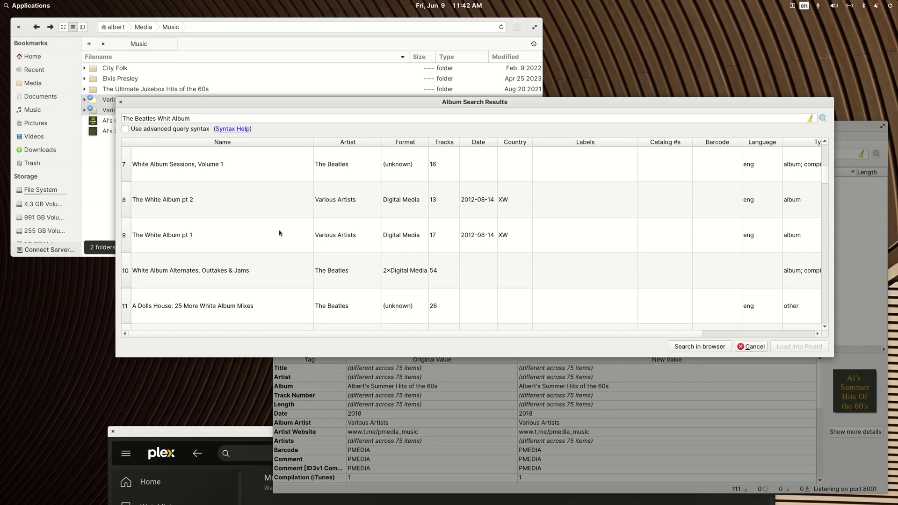
pyautogui.scroll(8, 280, 233)
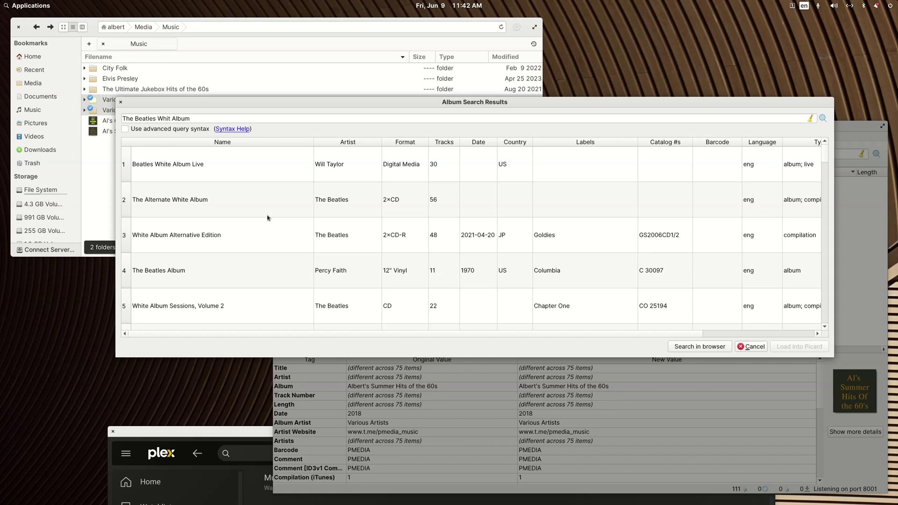
pyautogui.scroll(-8, 268, 218)
pyautogui.scroll(8, 268, 218)
pyautogui.scroll(-3, 401, 258)
pyautogui.scroll(-2, 401, 258)
pyautogui.scroll(3, 401, 258)
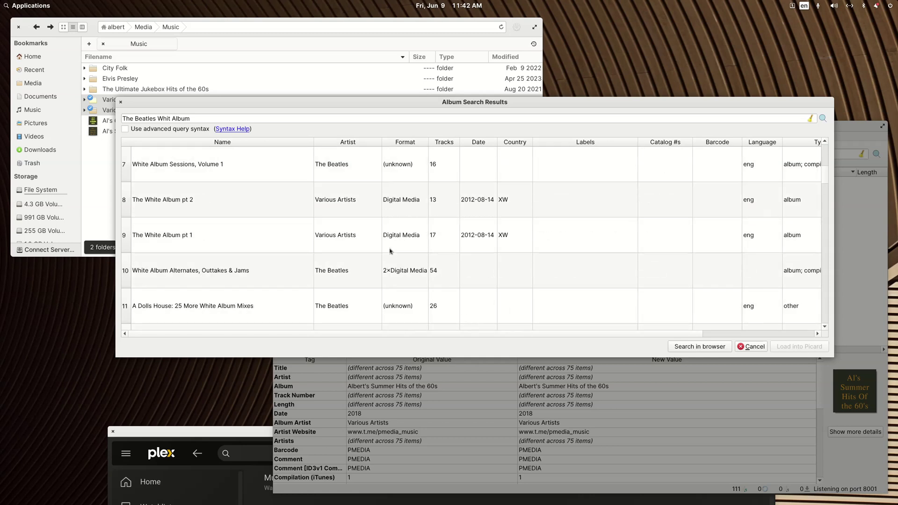
pyautogui.click(121, 103)
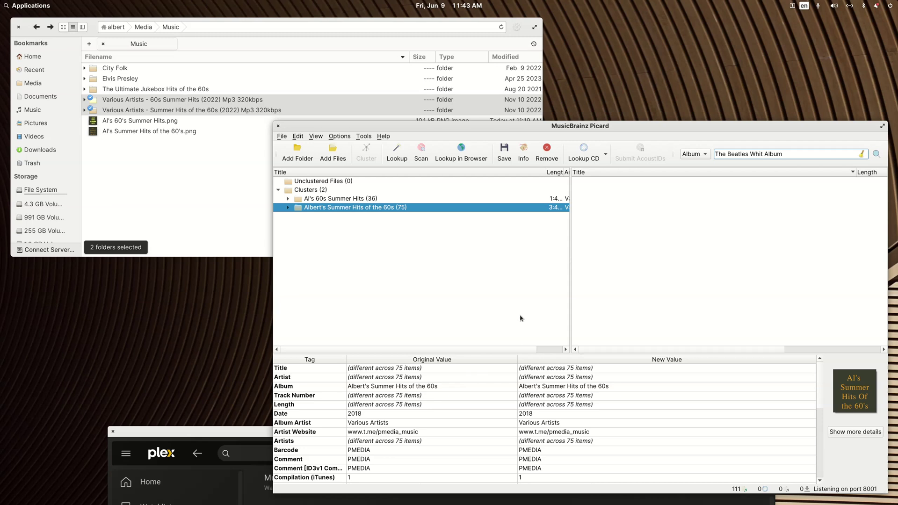
# Check the personalised 60s Summer Hits cluster's title, artist and Album Artist tags, then close Picard.
pyautogui.moveTo(541, 128); pyautogui.dragTo(508, 73)
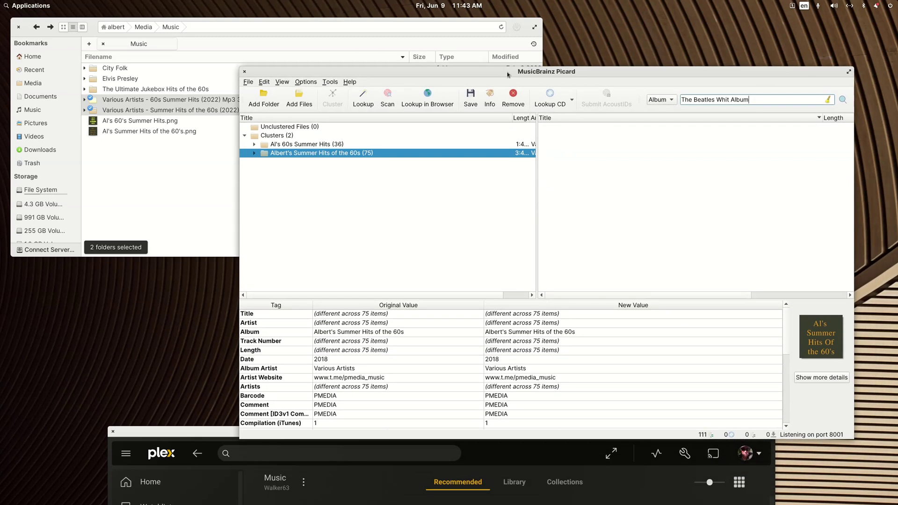
pyautogui.click(310, 145)
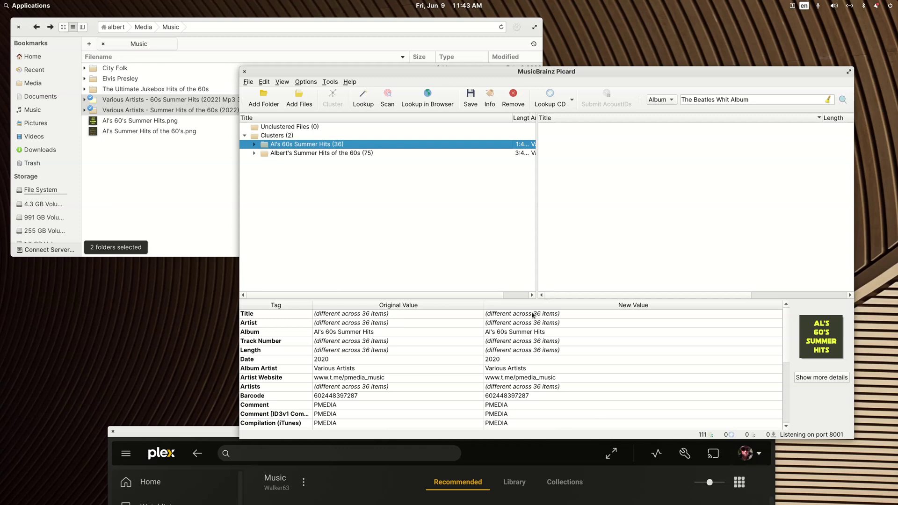
pyautogui.click(533, 315)
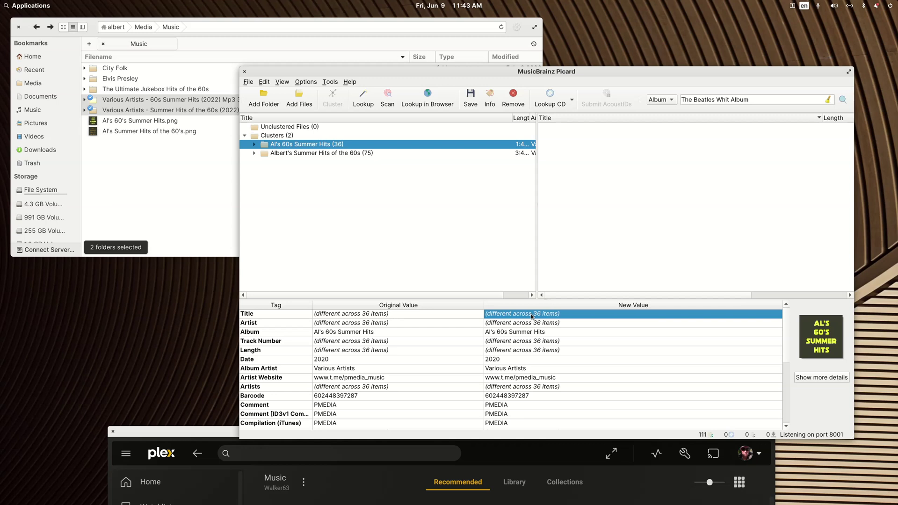
pyautogui.click(530, 324)
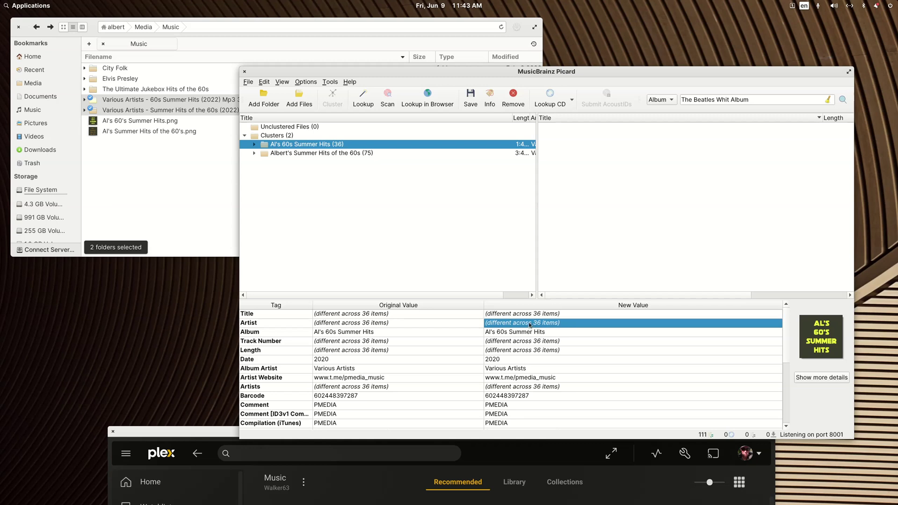
pyautogui.click(512, 370)
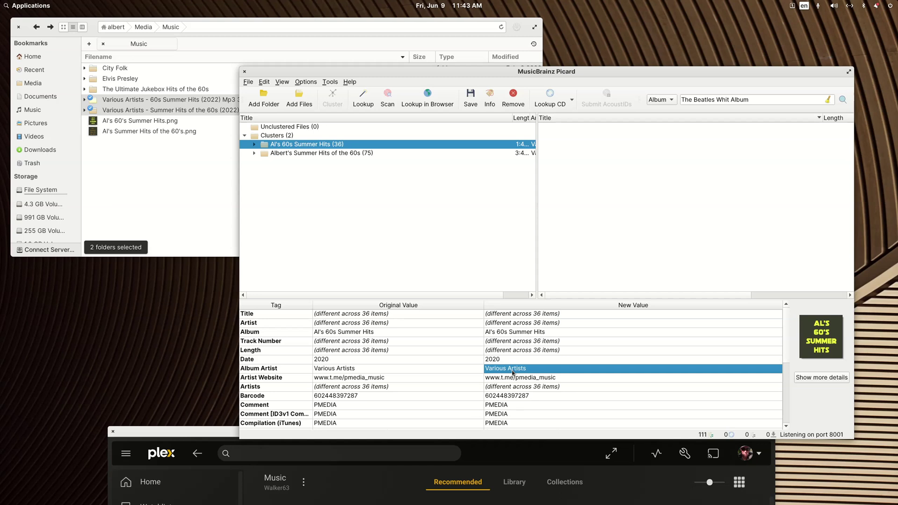
pyautogui.click(521, 325)
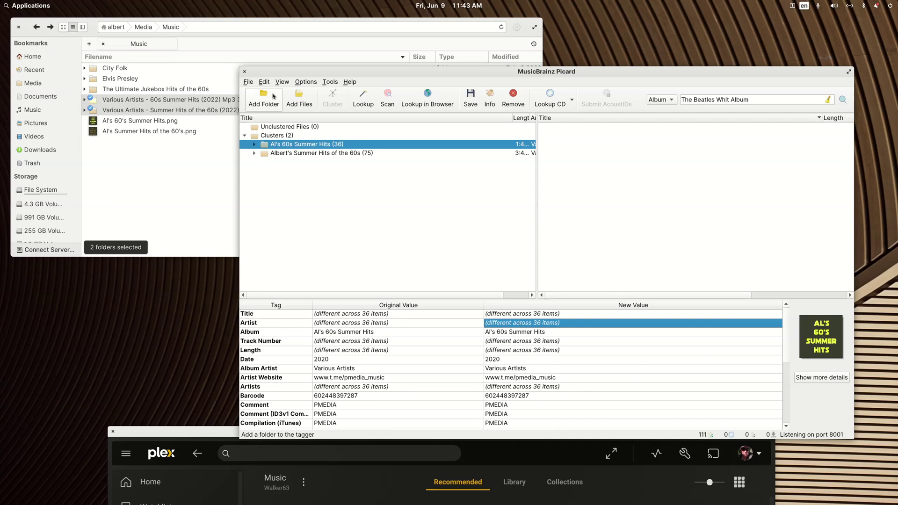
pyautogui.click(242, 72)
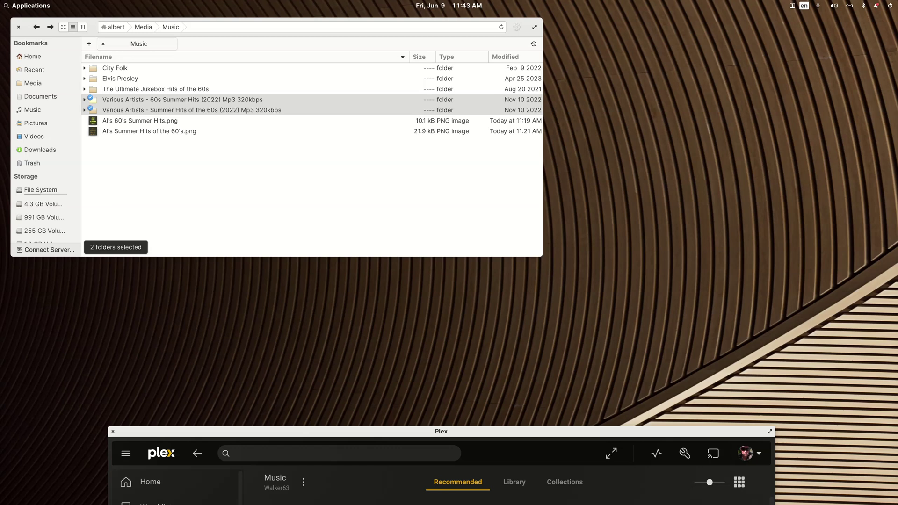
# Cut the two compilation folders from the Music folder and bring Plex into full view.
pyautogui.rightClick(239, 111)
pyautogui.click(249, 139)
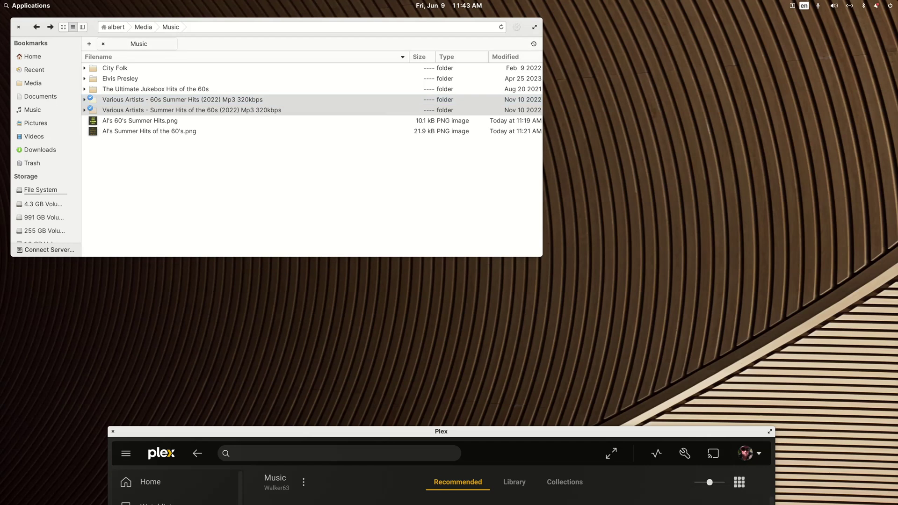
pyautogui.moveTo(624, 433); pyautogui.dragTo(687, 55)
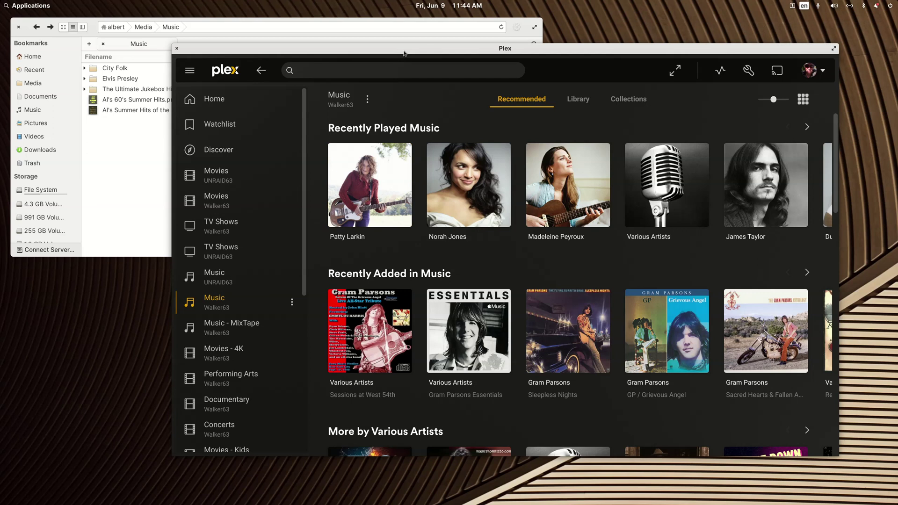
# Scan library files for both the Walker63 and UNRAID63 Music libraries, then open UNRAID63.
pyautogui.click(220, 304)
pyautogui.click(292, 302)
pyautogui.click(302, 352)
pyautogui.click(292, 278)
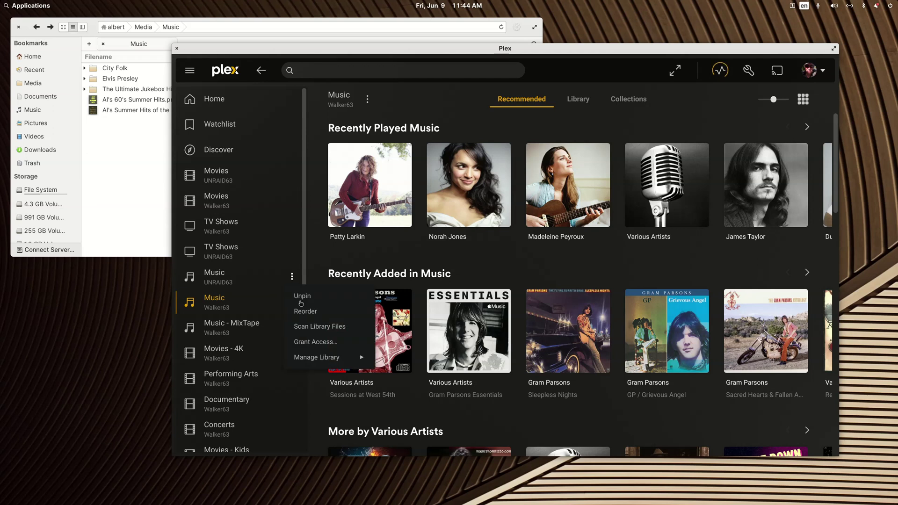
pyautogui.click(308, 328)
pyautogui.click(214, 276)
pyautogui.click(720, 70)
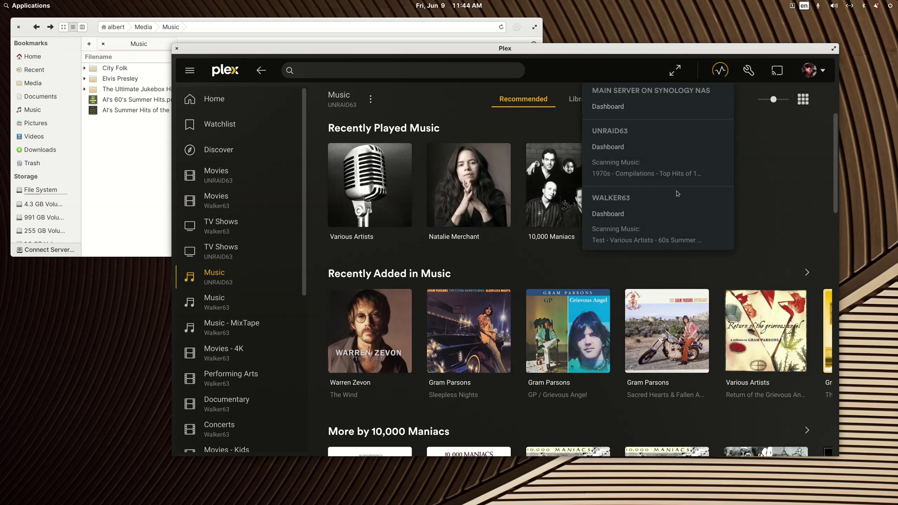
pyautogui.click(716, 73)
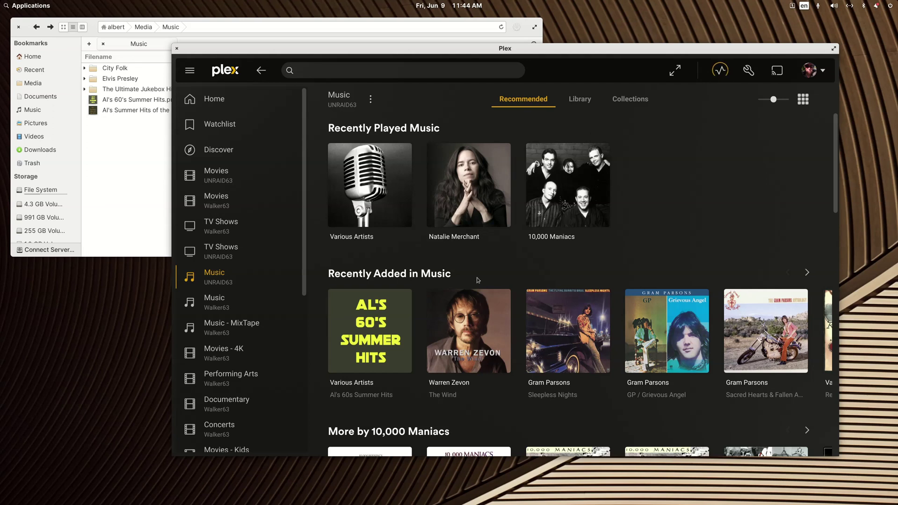
# Open the personalised 60s Summer Hits album, scroll its track list, and return to the library.
pyautogui.click(400, 331)
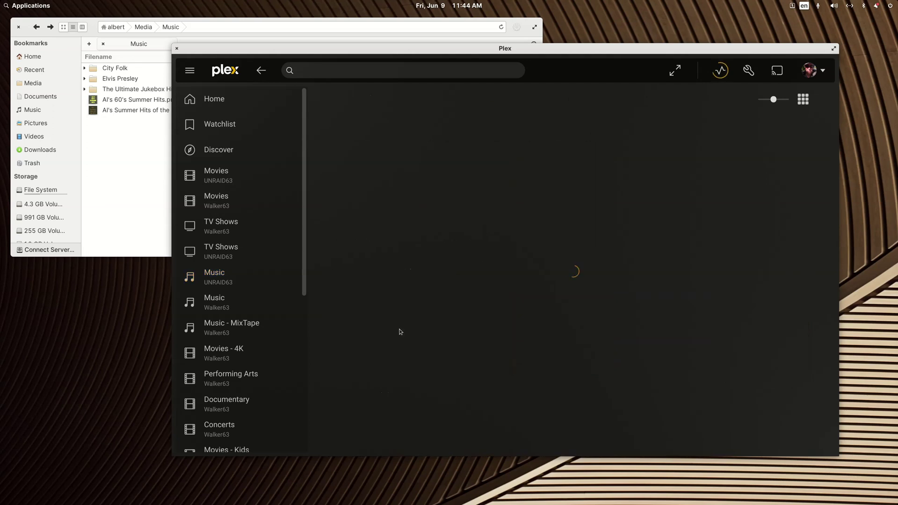
pyautogui.scroll(-1, 552, 291)
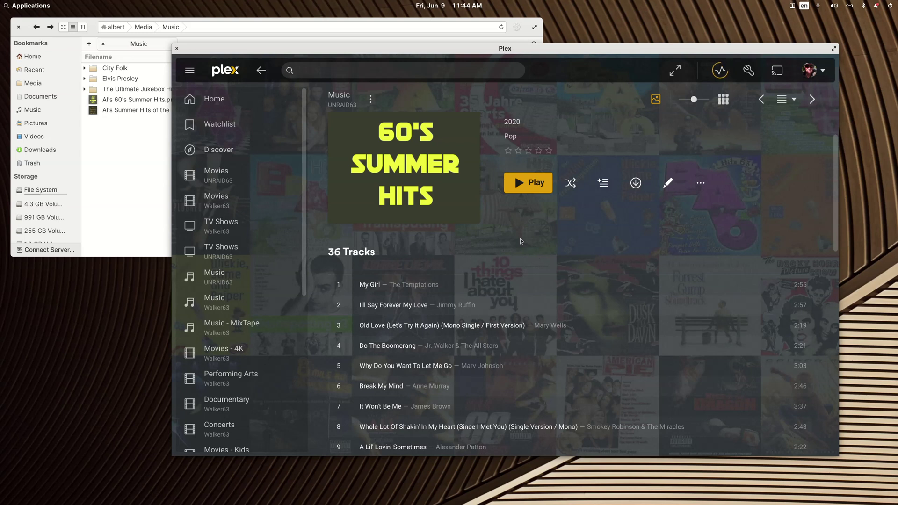
pyautogui.scroll(-7, 520, 241)
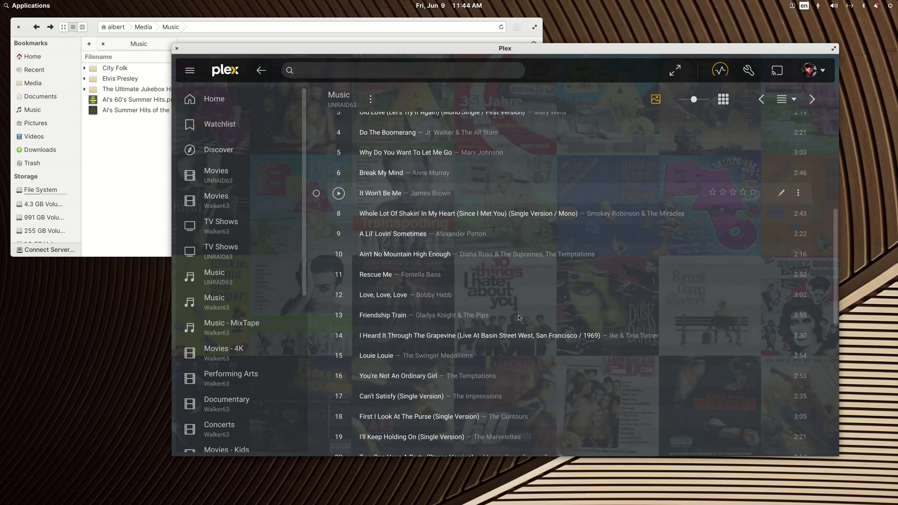
pyautogui.scroll(3, 519, 317)
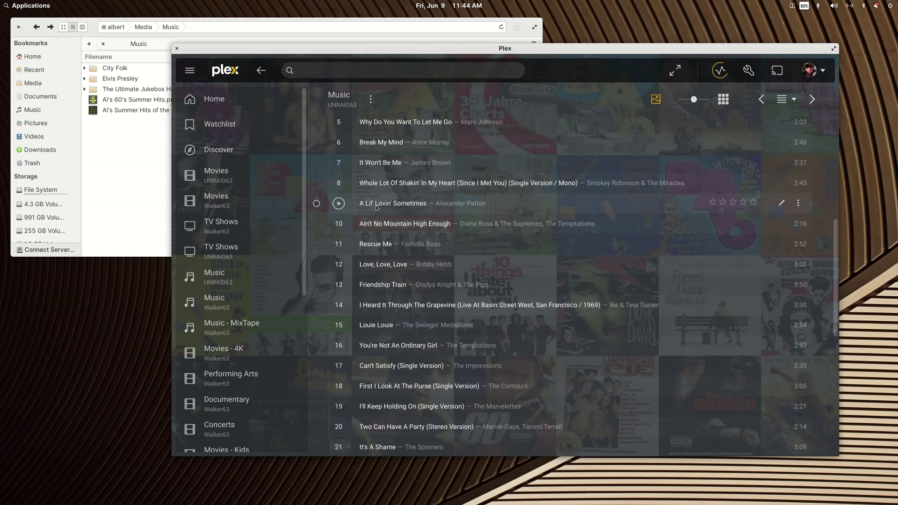
pyautogui.scroll(6, 377, 208)
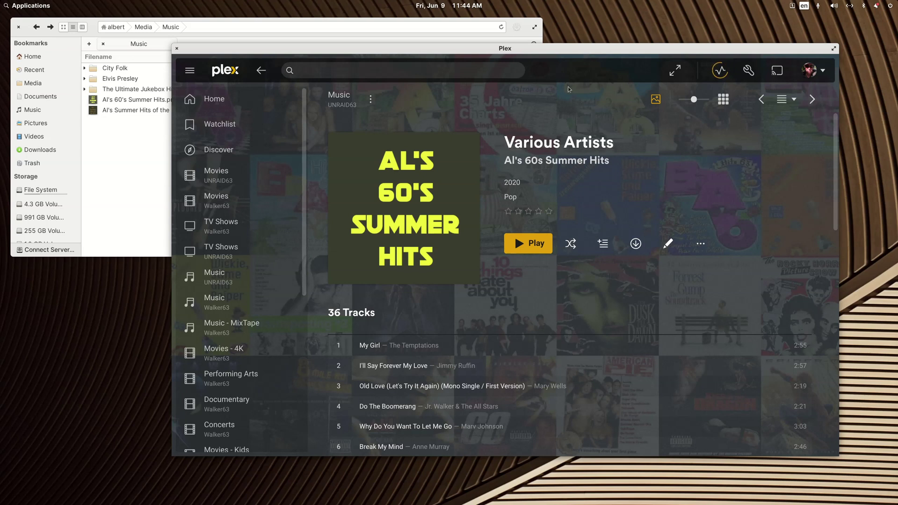
pyautogui.click(261, 70)
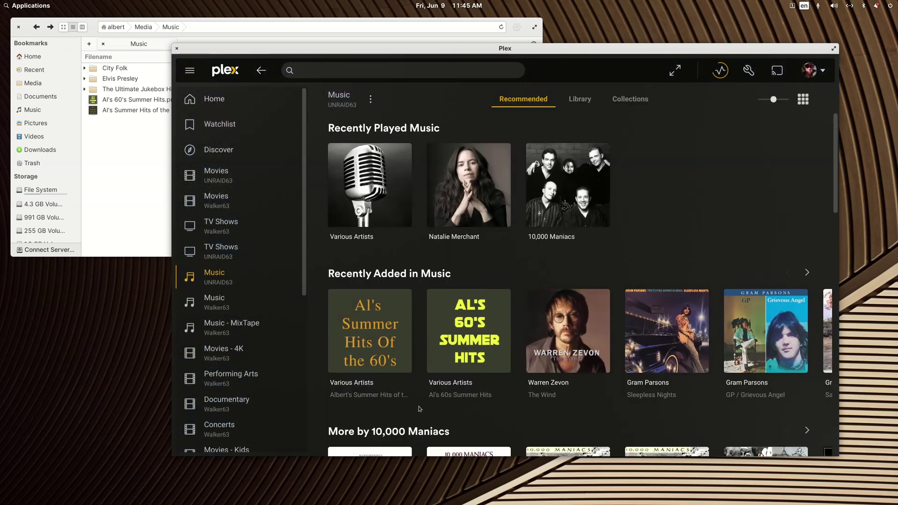
# Open the personalised Summer Hits of the 60s album page and review its Various Artists, 2018, 75-track details.
pyautogui.click(410, 310)
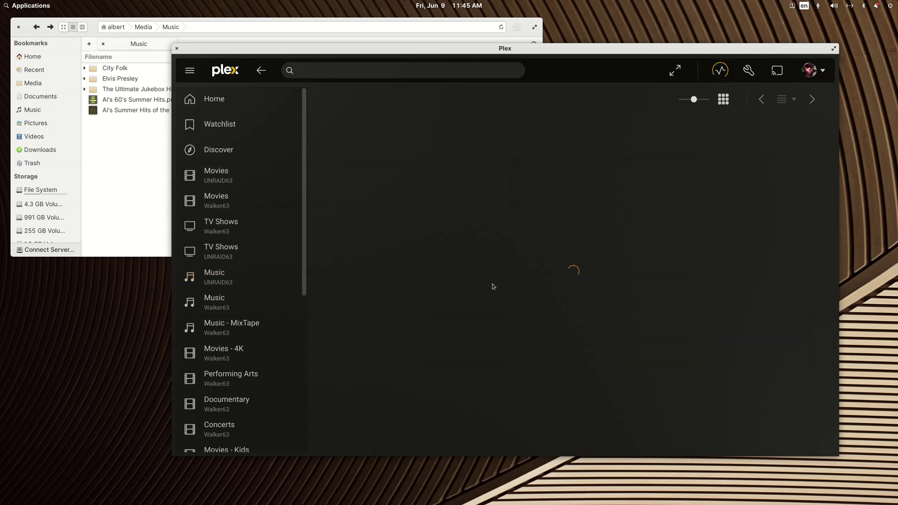
pyautogui.click(721, 71)
pyautogui.click(721, 70)
pyautogui.click(260, 71)
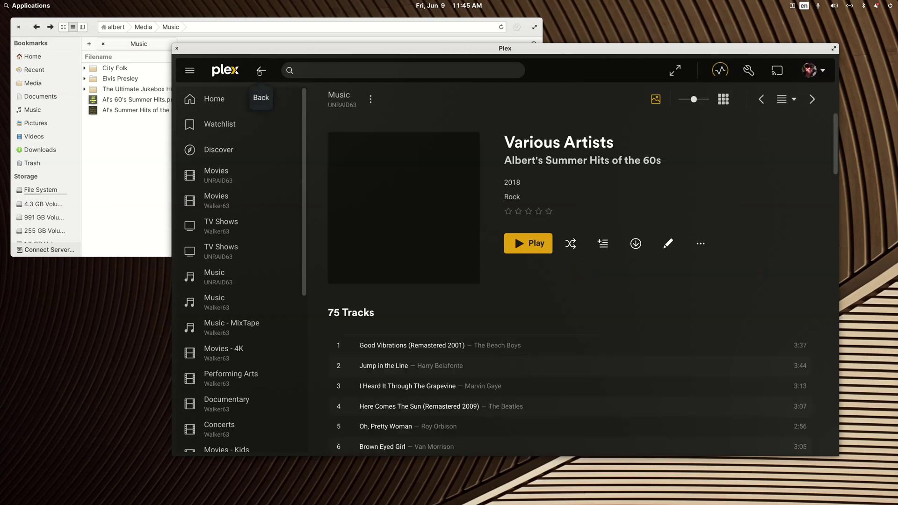
pyautogui.scroll(-2, 523, 260)
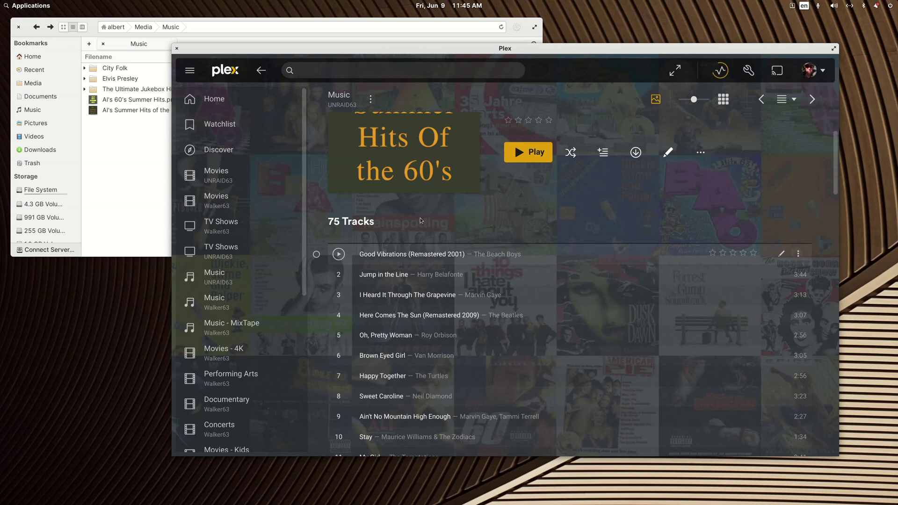
pyautogui.scroll(2, 425, 215)
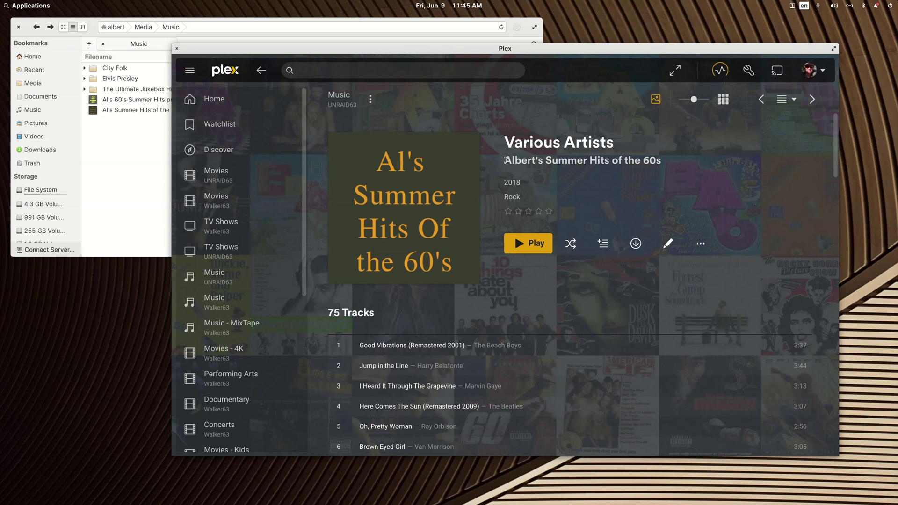
pyautogui.moveTo(462, 197)
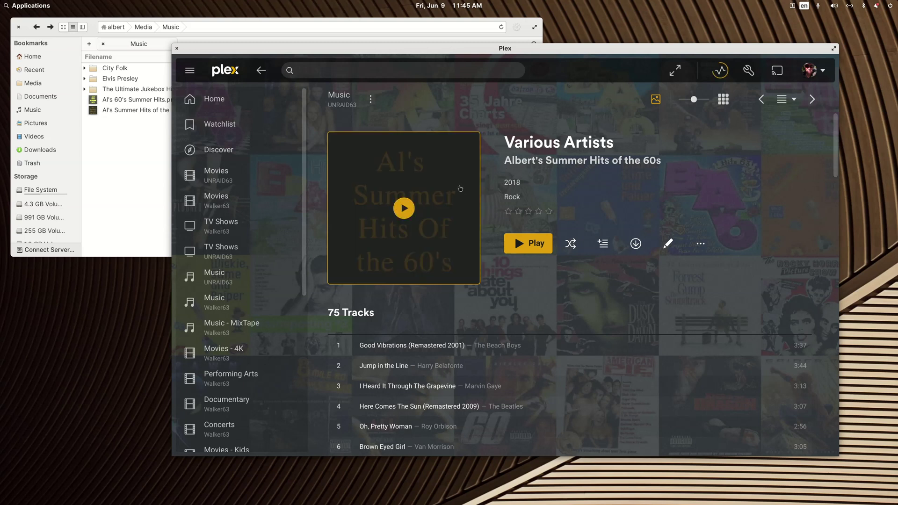
pyautogui.scroll(-2, 250, 230)
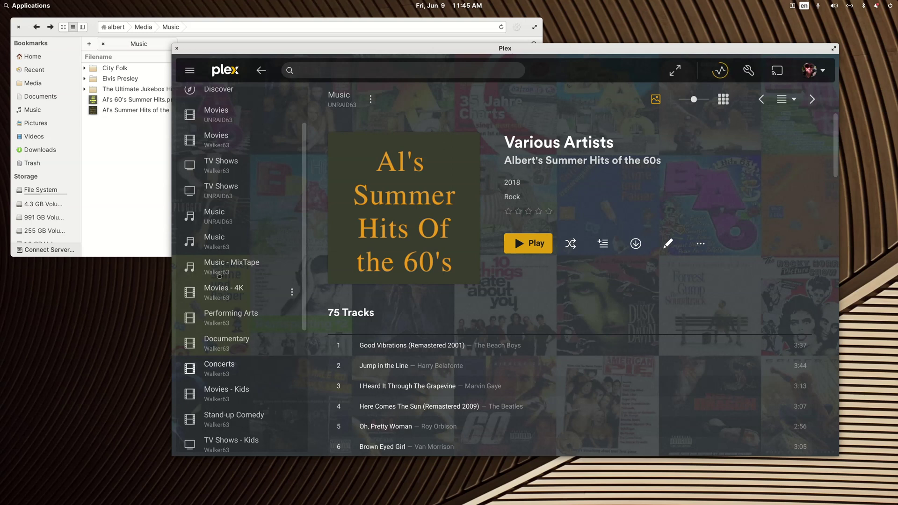
# Open the Walker63 Music library and confirm both Various Artists compilations lead Recently Added with custom covers.
pyautogui.click(216, 241)
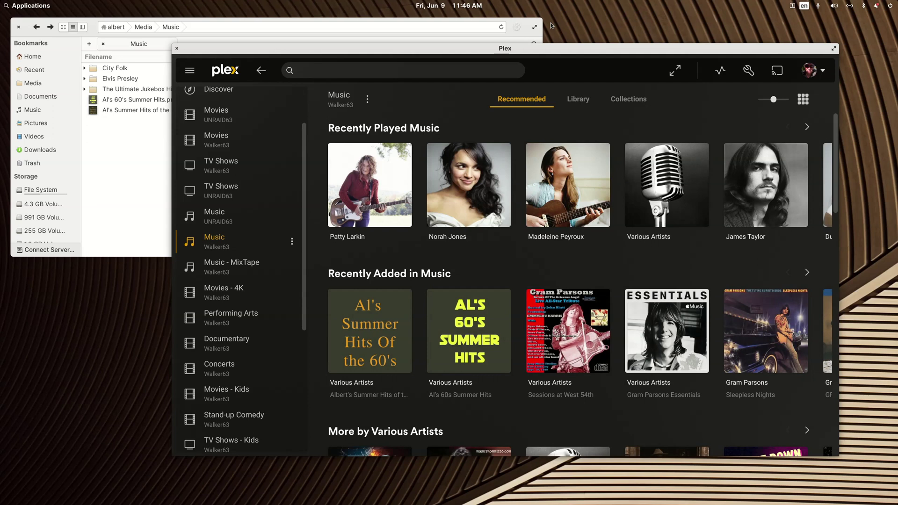
pyautogui.moveTo(486, 306)
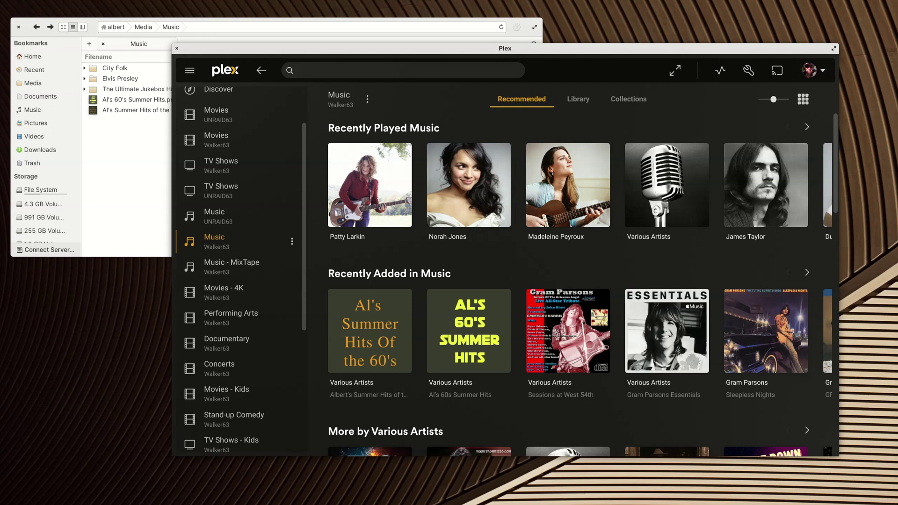
pyautogui.moveTo(611, 502)
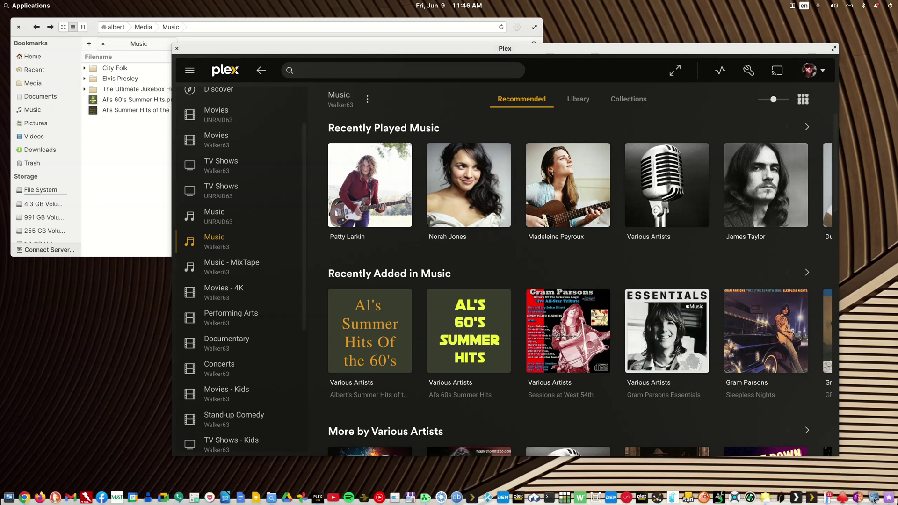